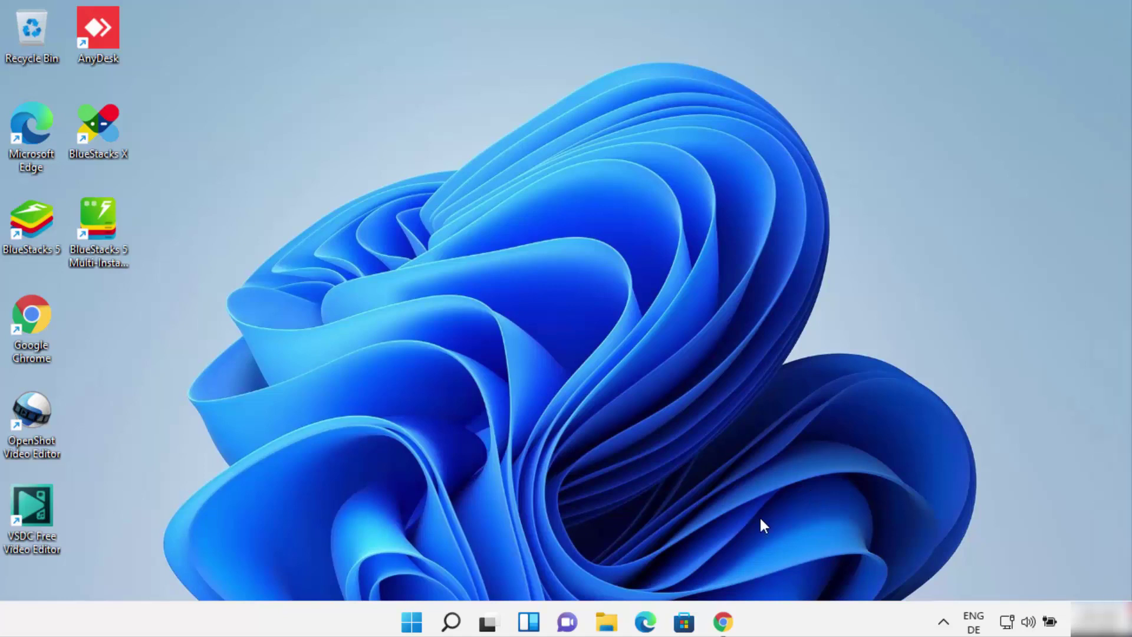
Open the VPNBook website in Chrome from the Google results and go to its Free VPN accounts page
left_click(727, 623)
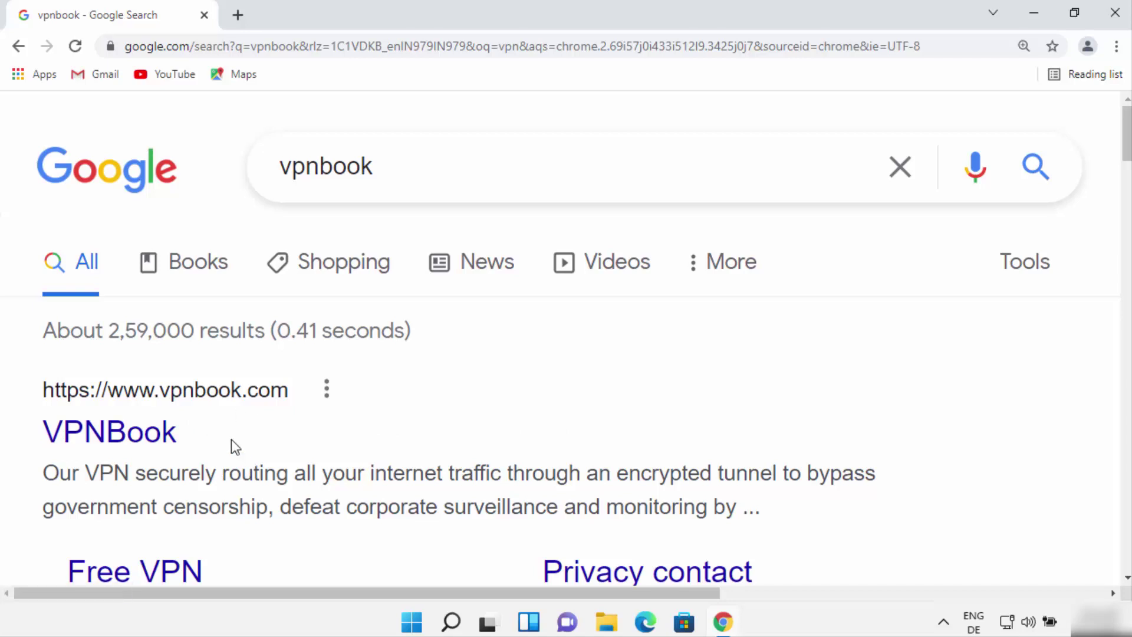
left_click(154, 442)
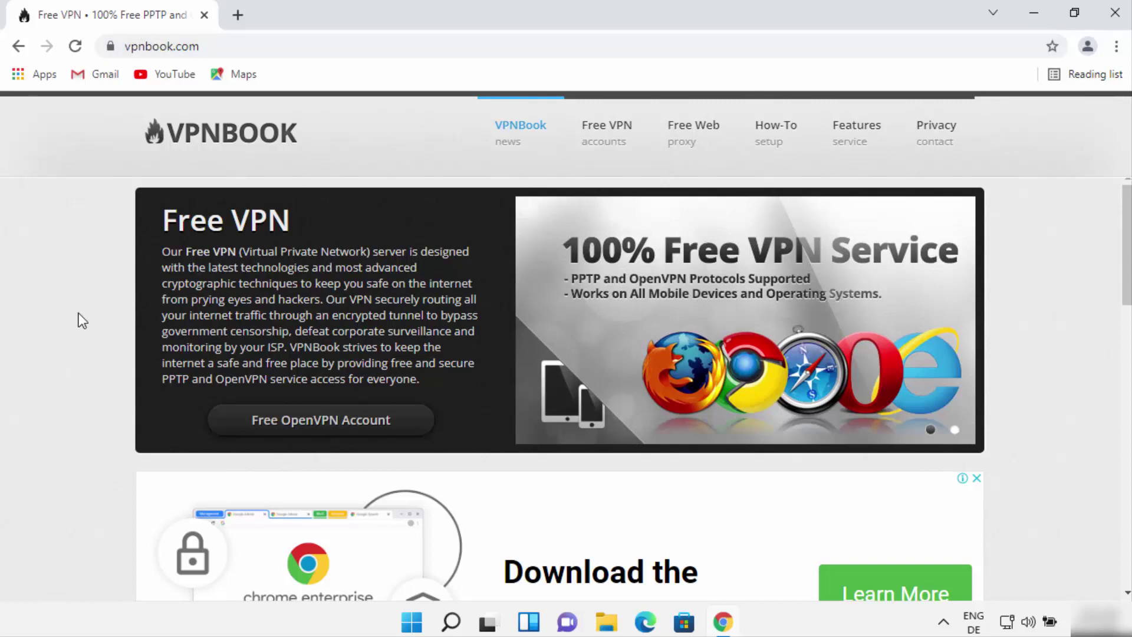
left_click(607, 139)
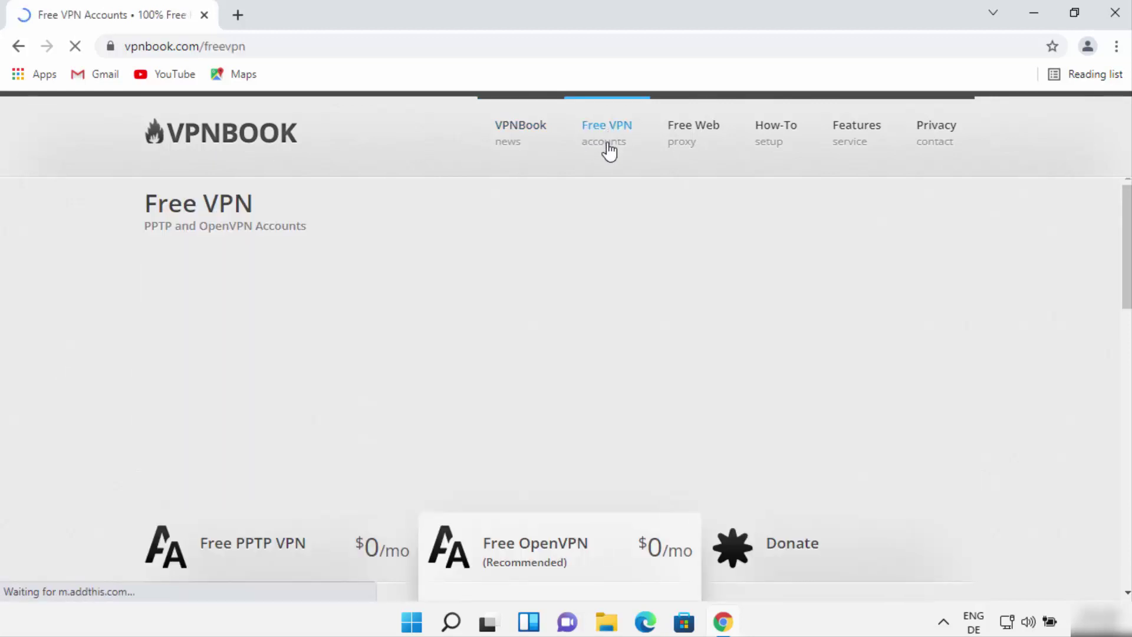
Examine the Free PPTP VPN section for its description, the available server addresses, and the username and password
scroll(595, 278, "down", 1)
scroll(595, 277, "down", 4)
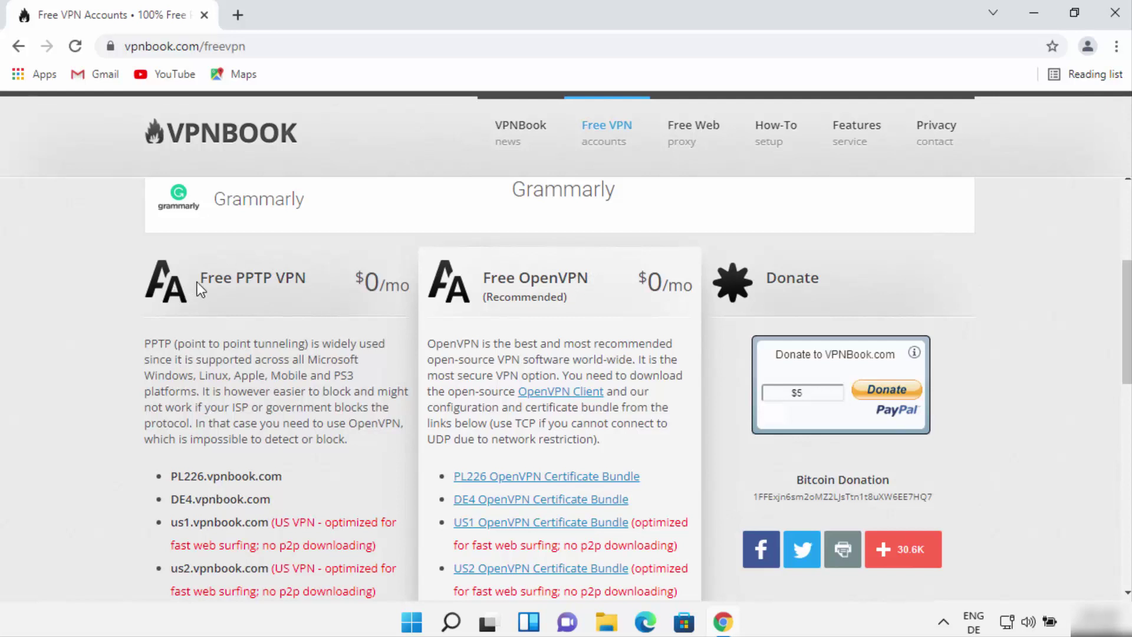
left_click_drag(197, 282, 309, 277)
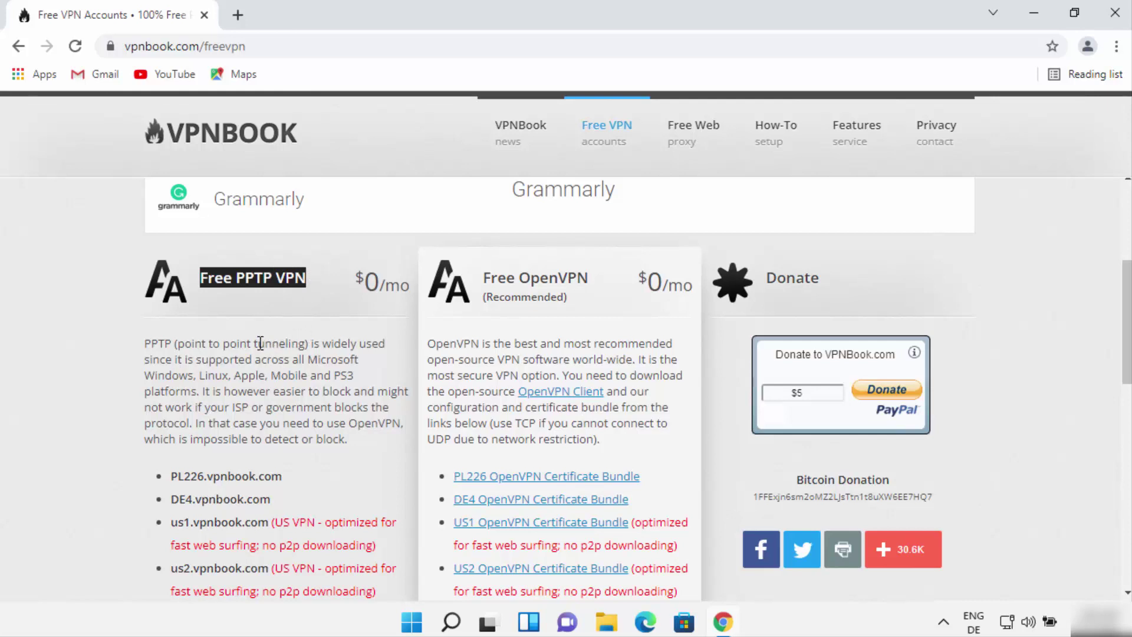
scroll(232, 296, "down", 1)
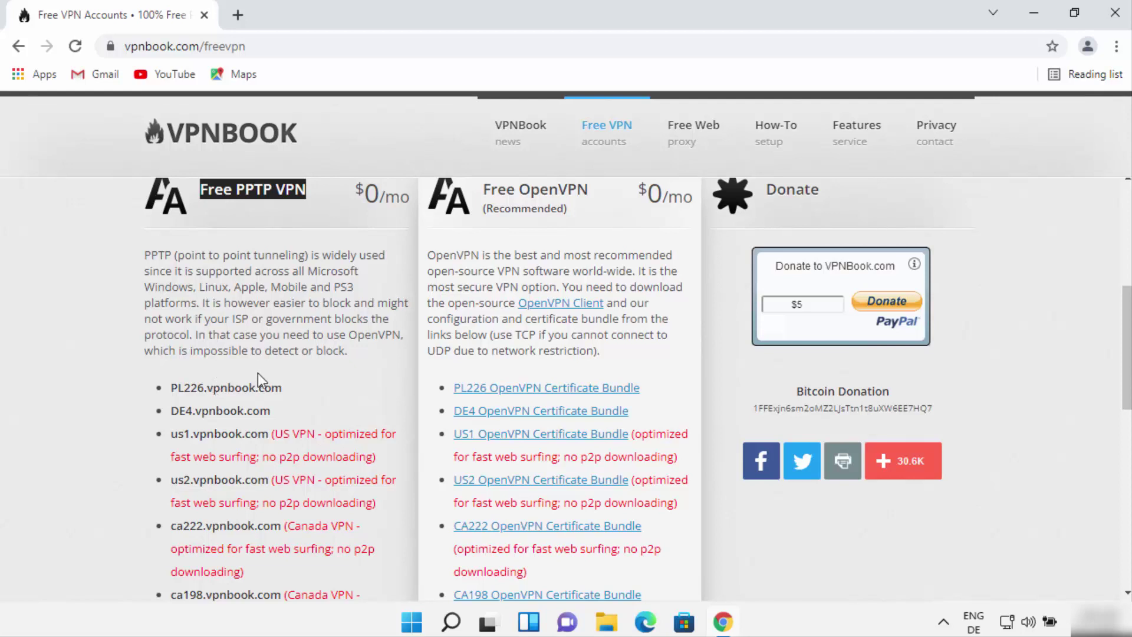
double_click(185, 387)
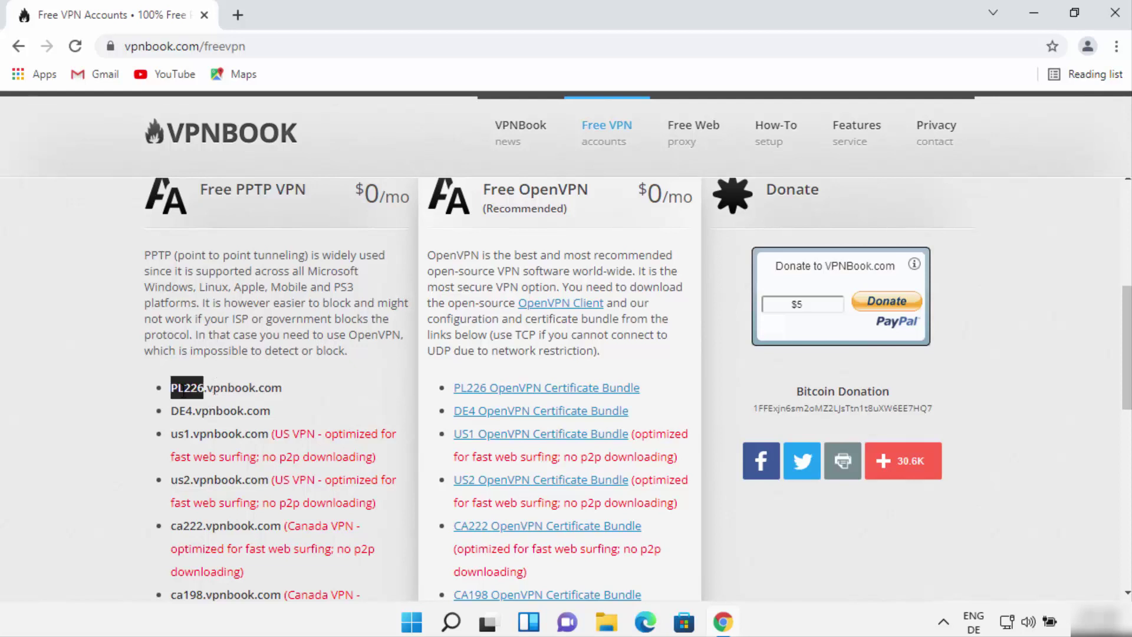
scroll(183, 378, "down", 1)
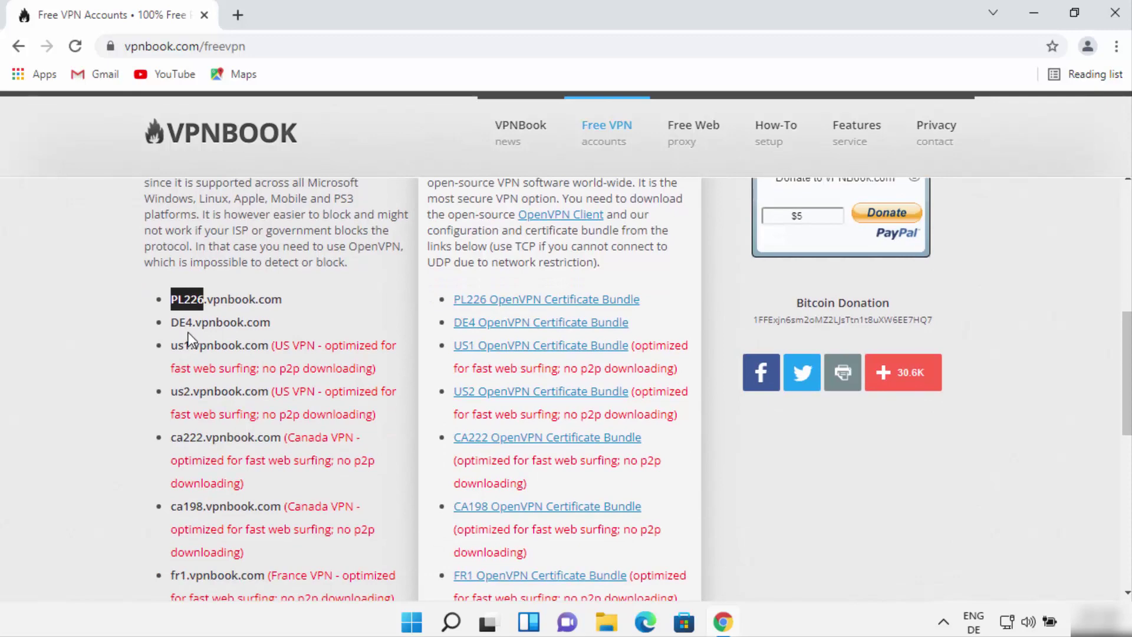
left_click(186, 437)
scroll(185, 413, "down", 1)
scroll(184, 464, "down", 1)
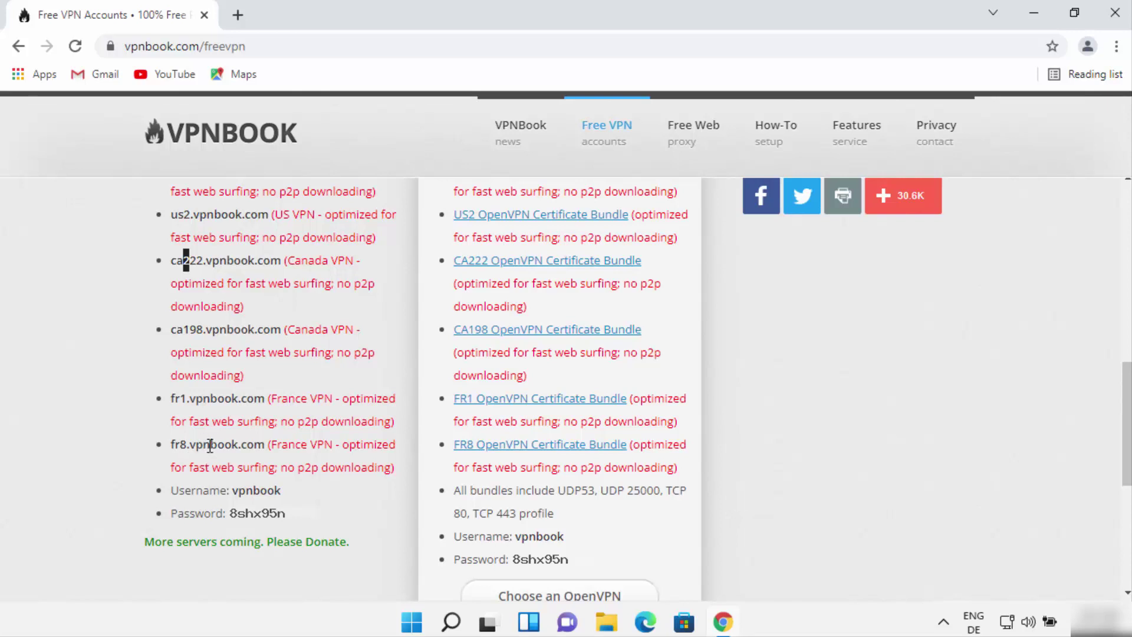
scroll(942, 518, "up", 1)
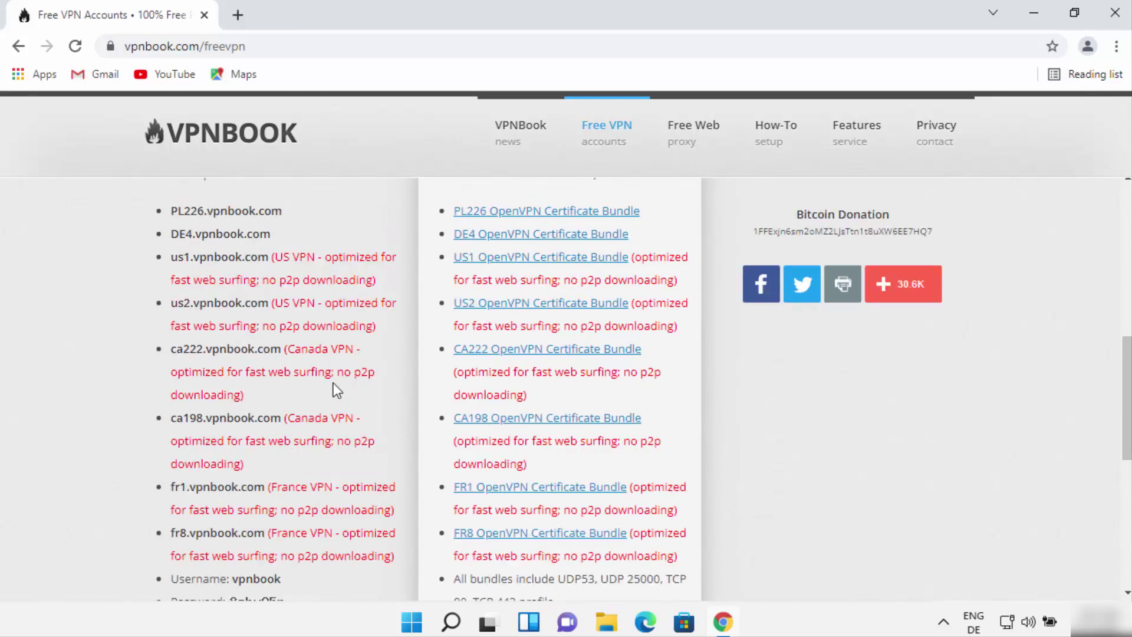
scroll(300, 340, "down", 1)
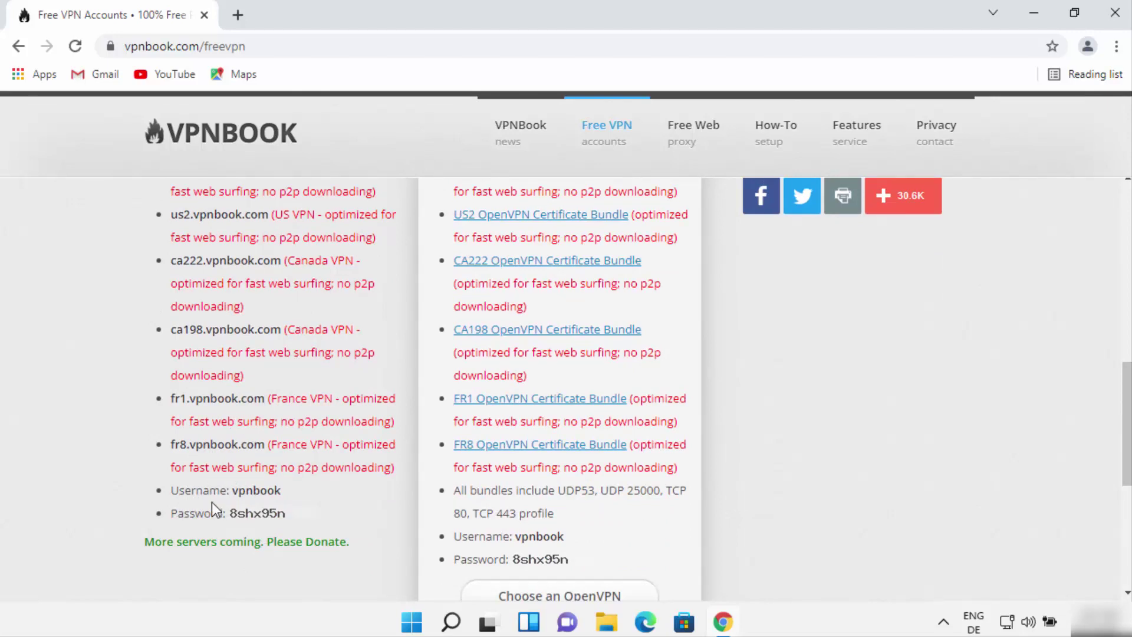
triple_click(250, 488)
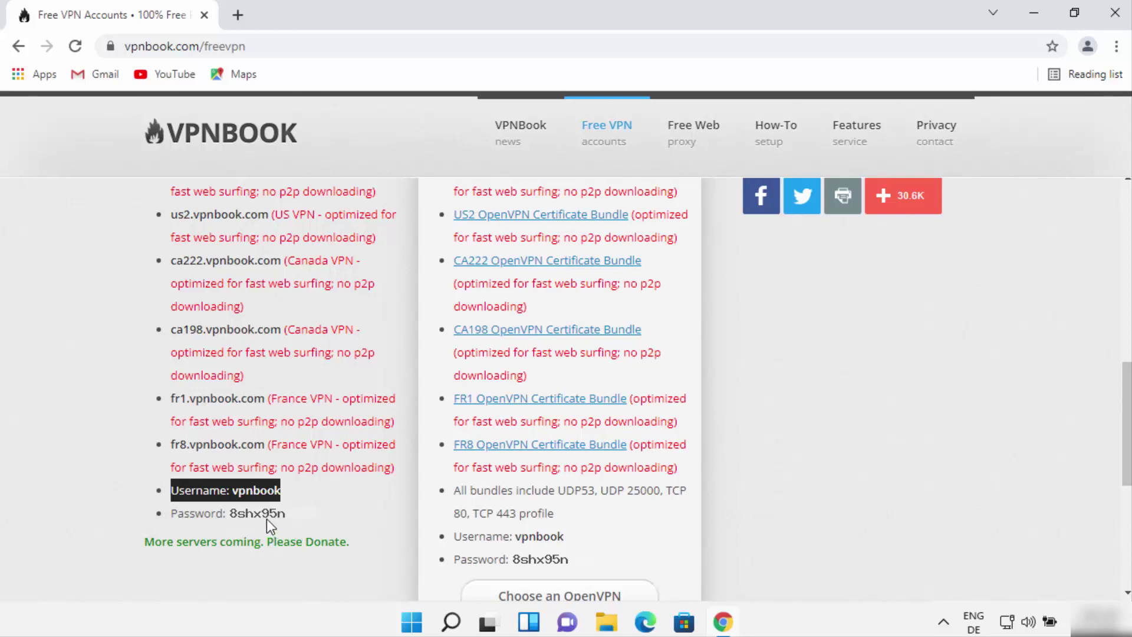
double_click(255, 491)
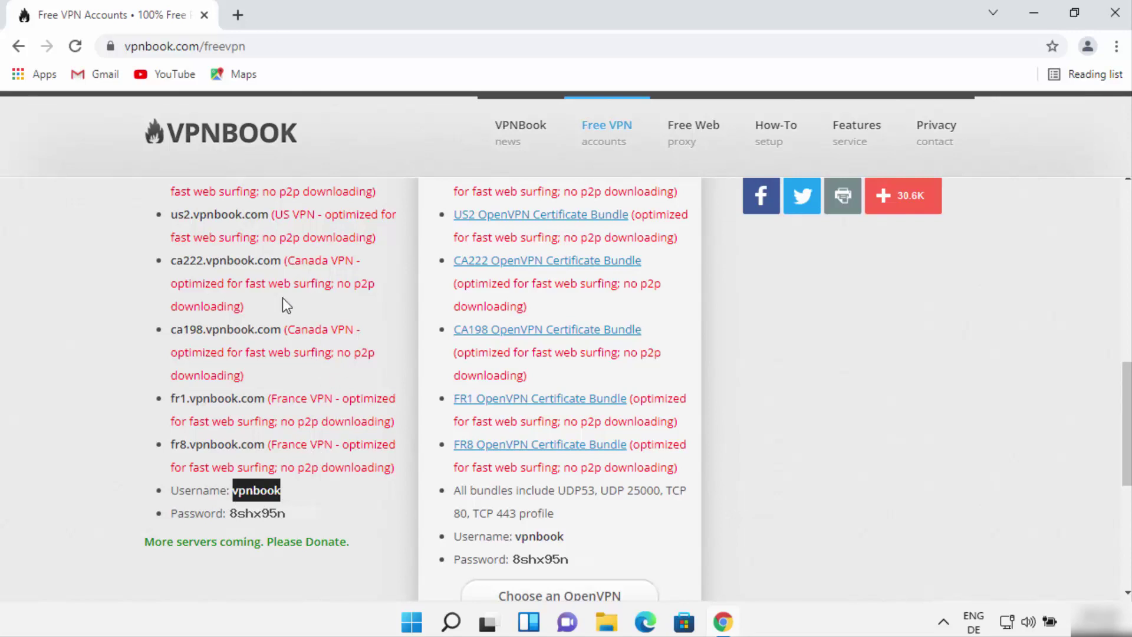
Minimize the browser and open the VPN page under Network & internet in Windows Settings
left_click(1031, 18)
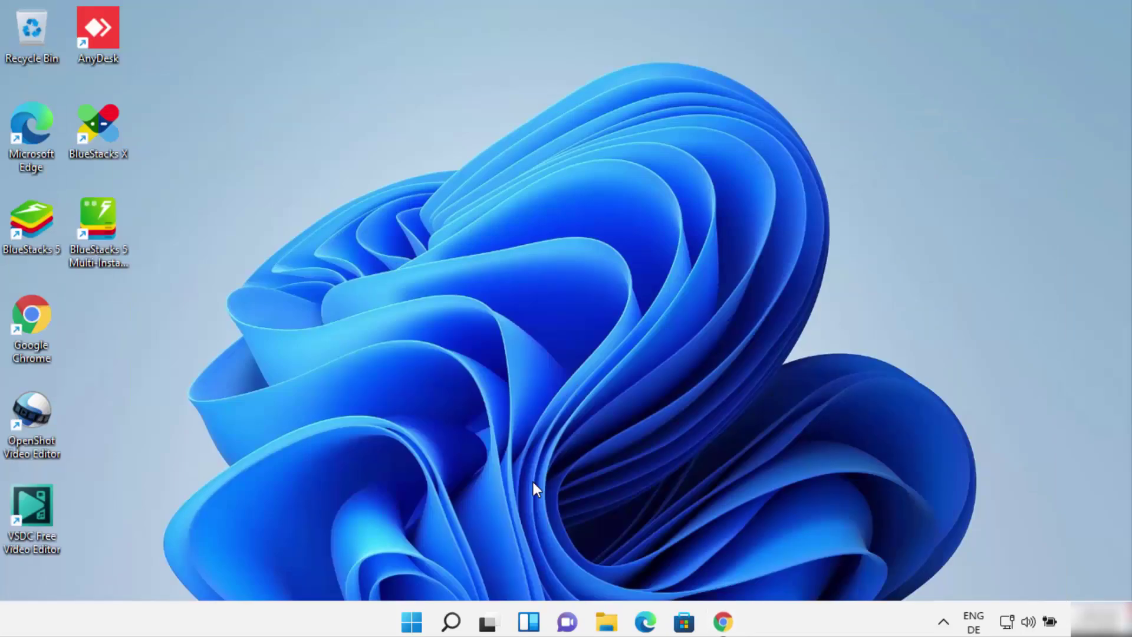
left_click(407, 627)
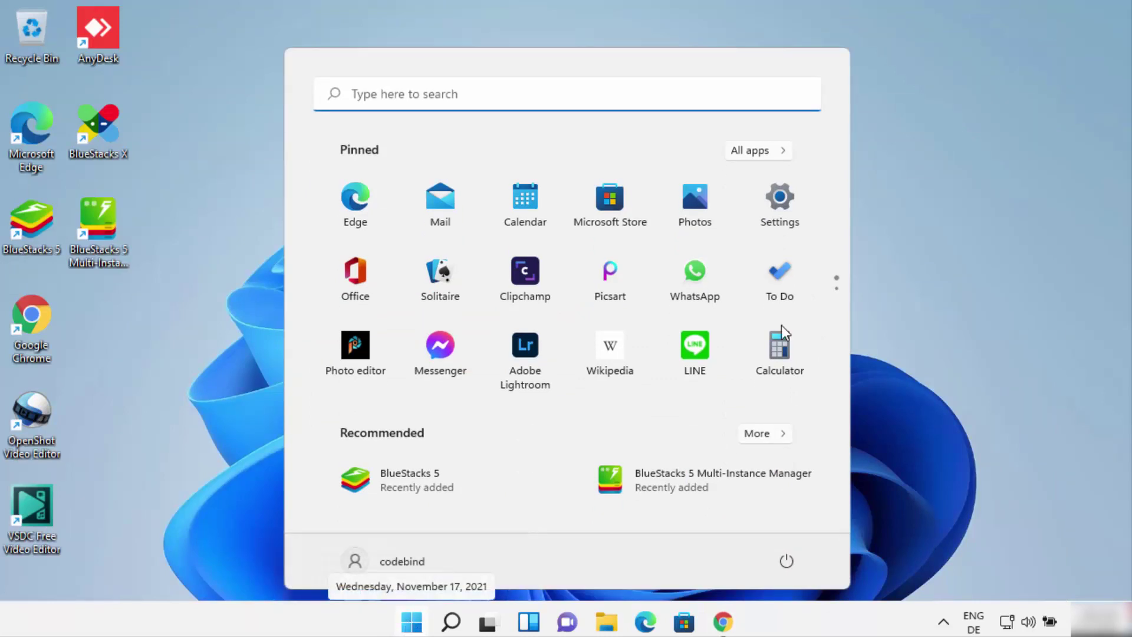
left_click(780, 203)
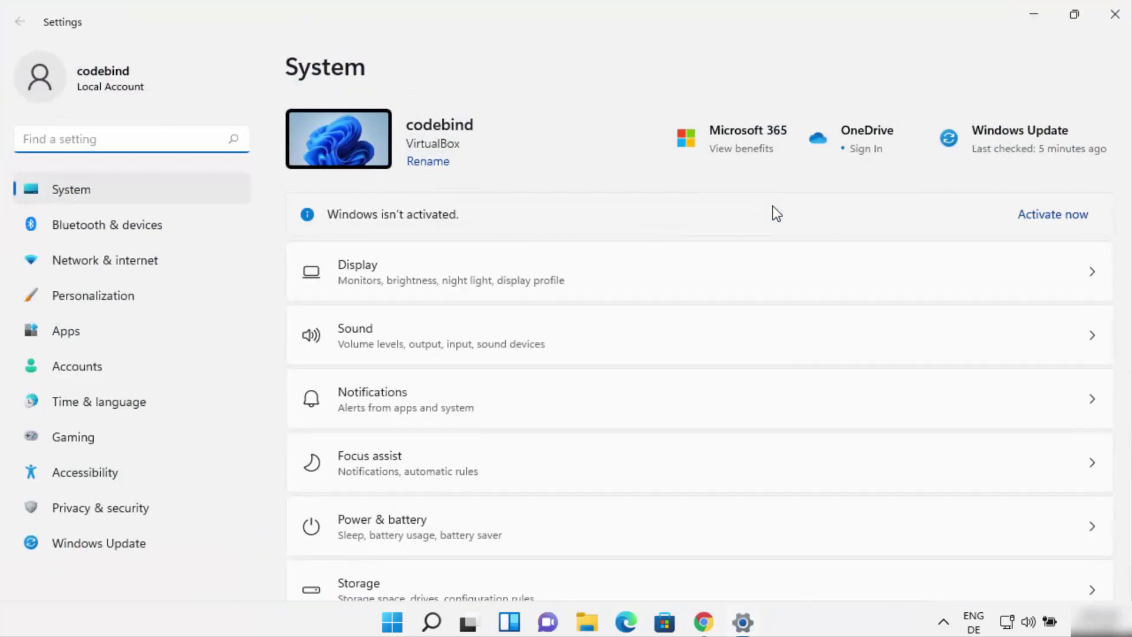
left_click(432, 621)
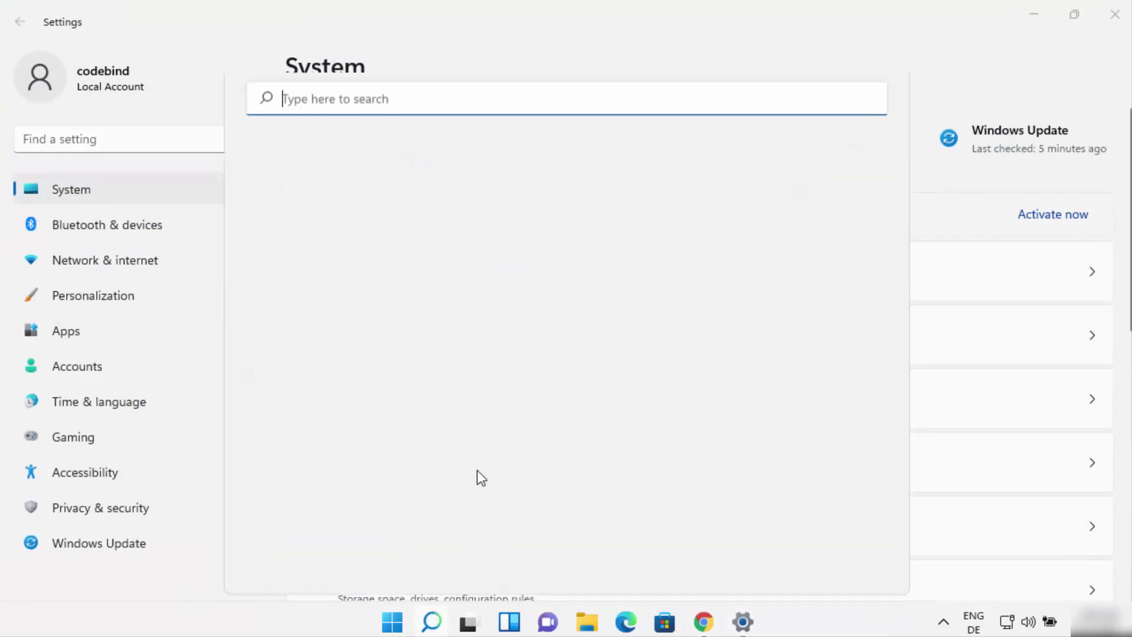
type("sett")
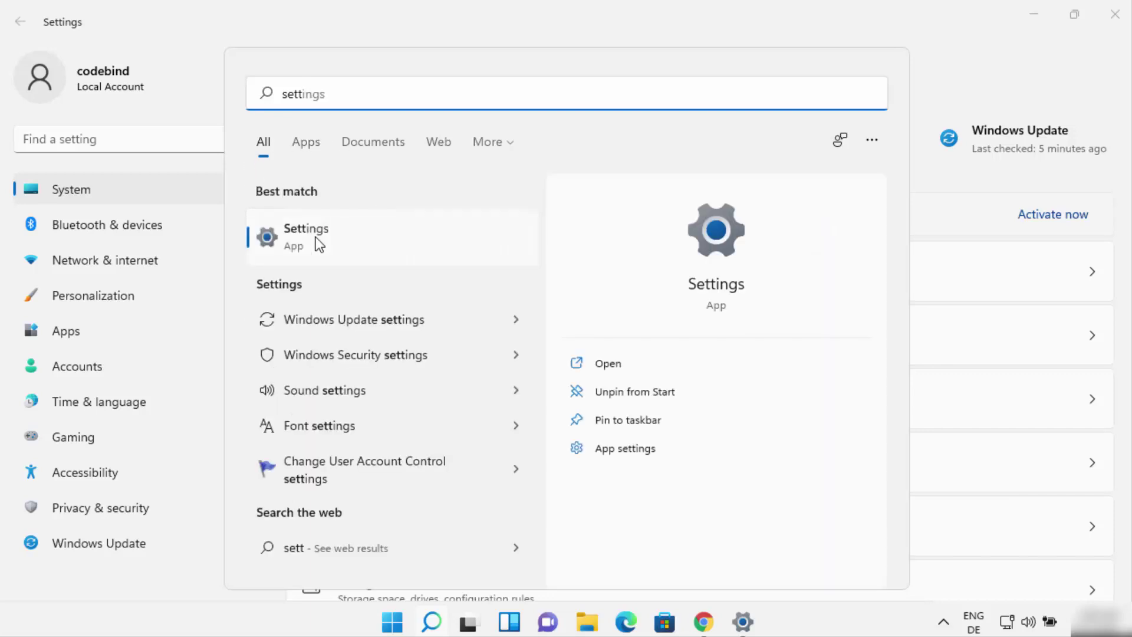
left_click(319, 242)
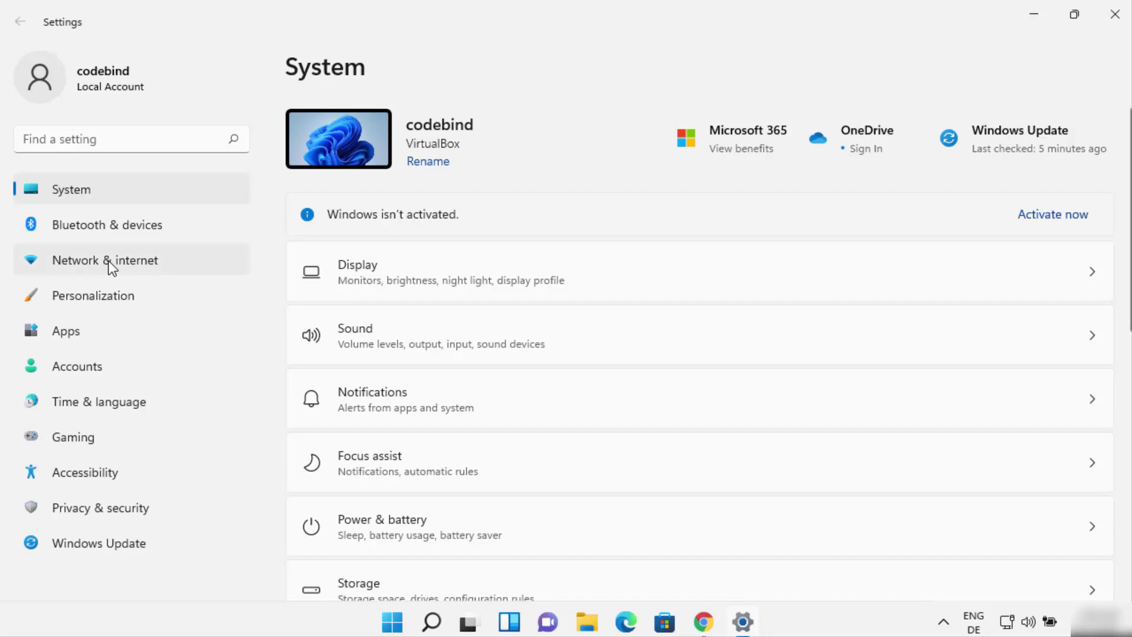
left_click(123, 268)
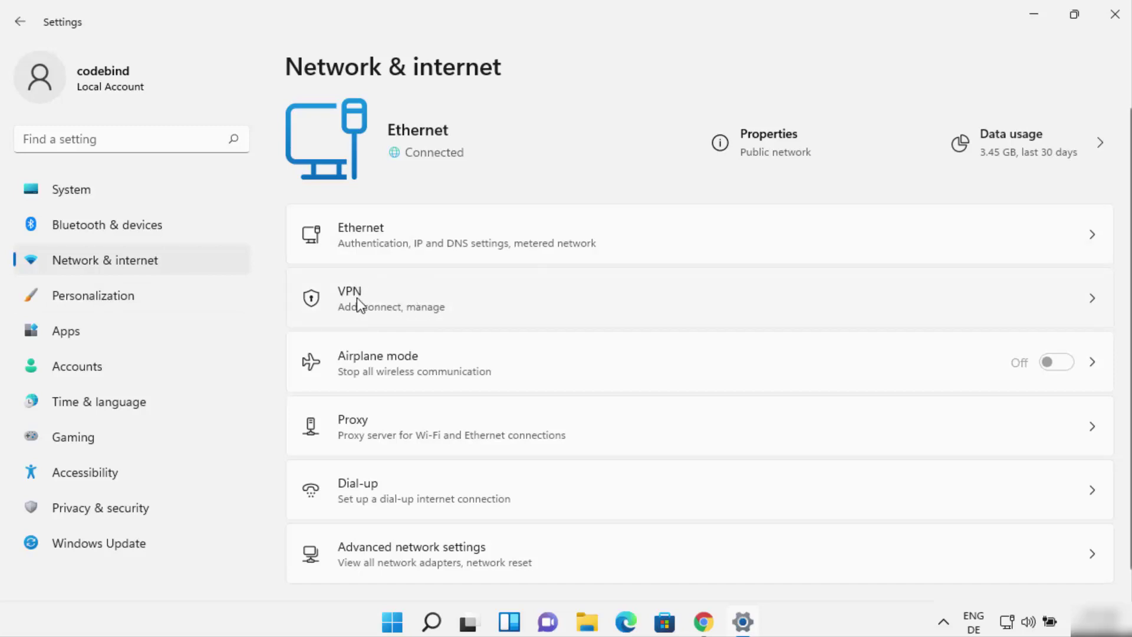
left_click(592, 306)
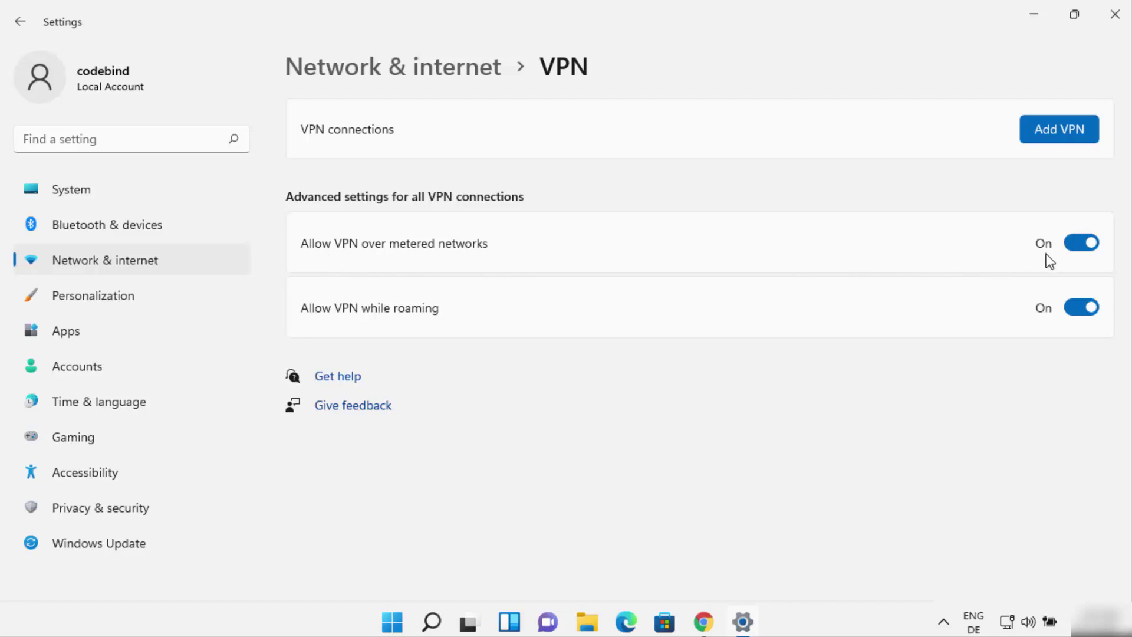
Start adding a VPN connection with Windows (built-in) as the provider and vpnbook as the connection name
left_click(1091, 248)
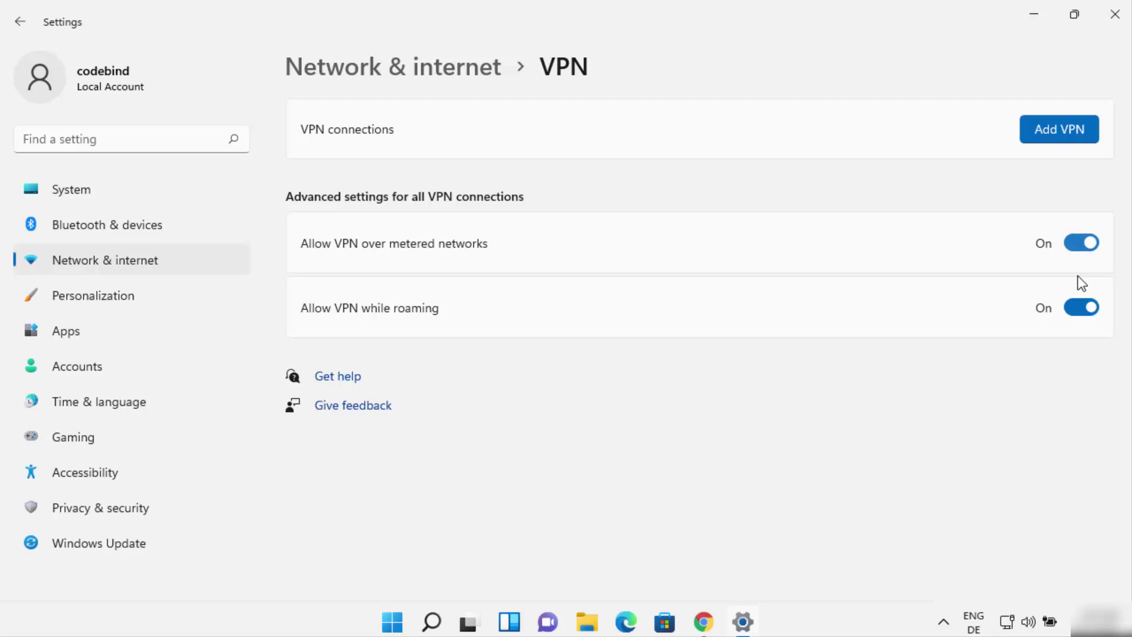
left_click(1094, 312)
left_click(1054, 134)
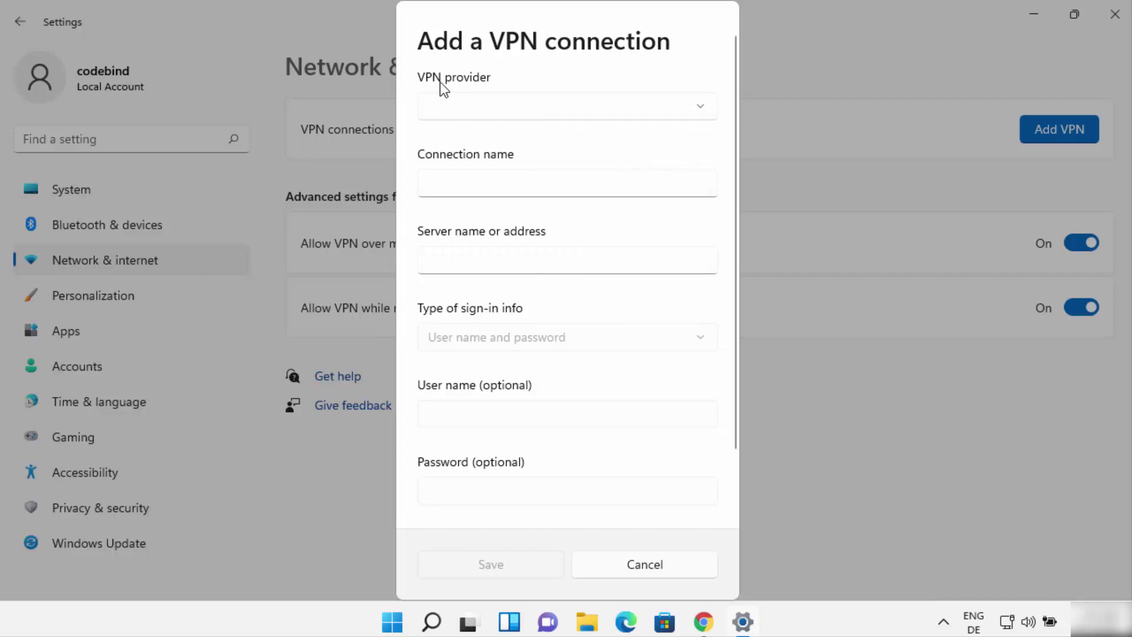
left_click(697, 106)
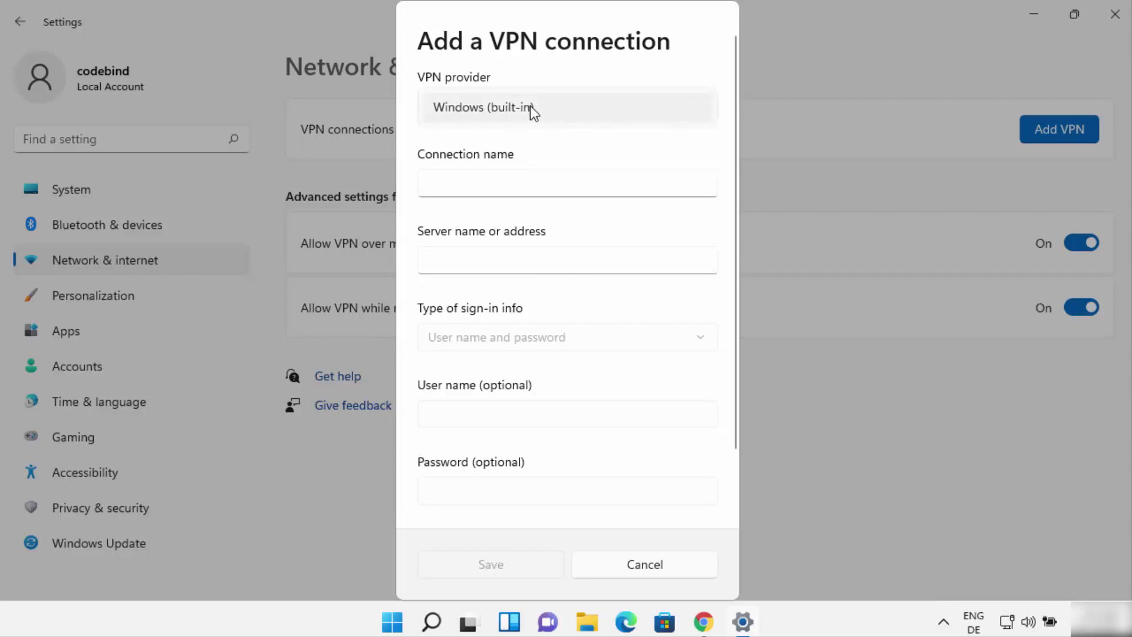
left_click(466, 111)
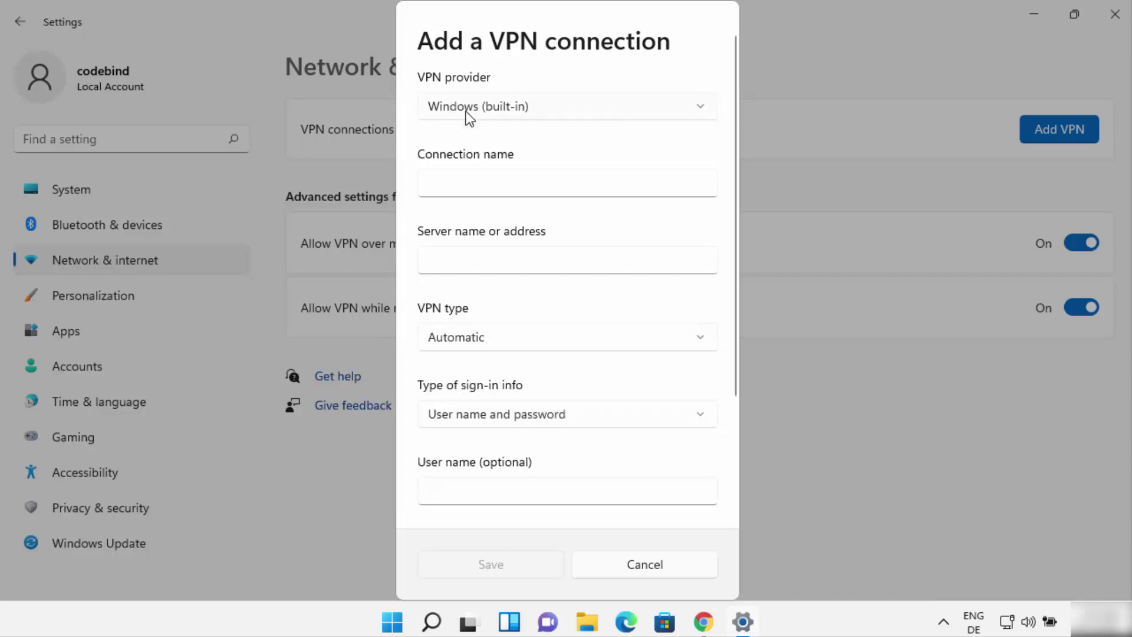
left_click(482, 192)
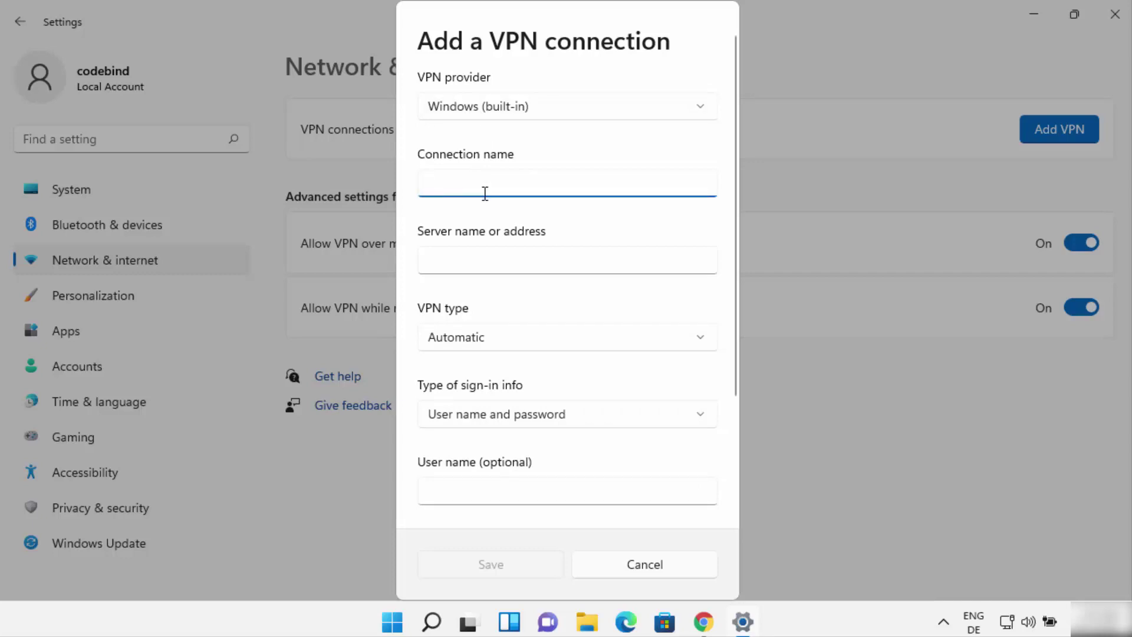
type("vpnbook")
Copy the server address fr1.vpnbook.com from the VPNBook page in Chrome and enter it as the server name in Windows Settings
left_click(704, 622)
scroll(237, 333, "up", 3)
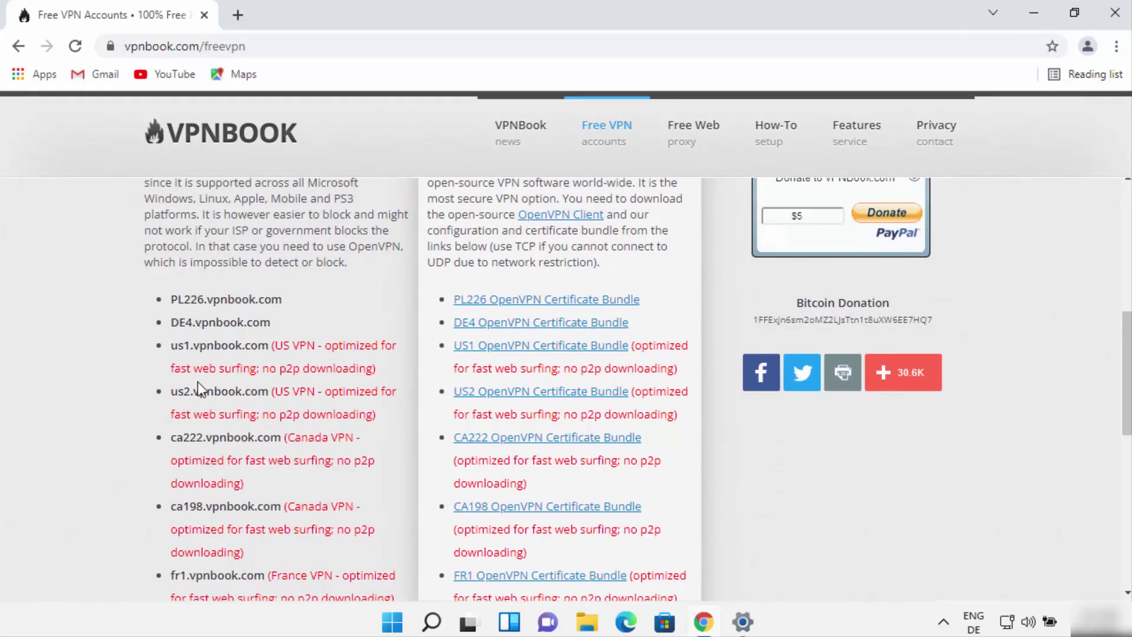
scroll(200, 389, "down", 2)
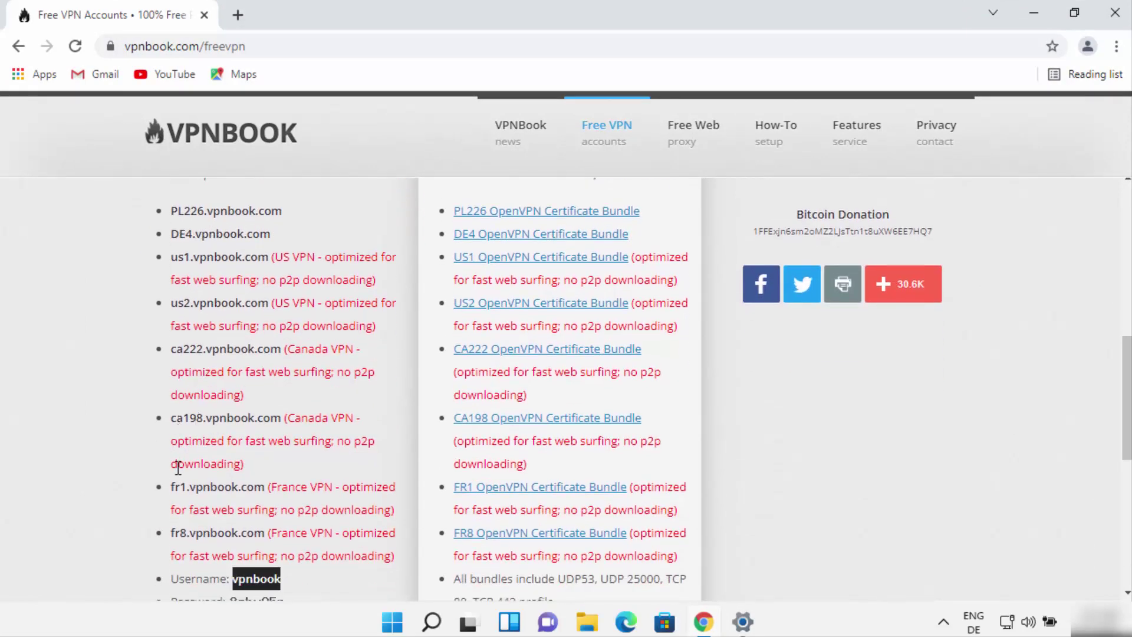
left_click(175, 487)
left_click_drag(175, 487, 264, 487)
key("ctrl+c")
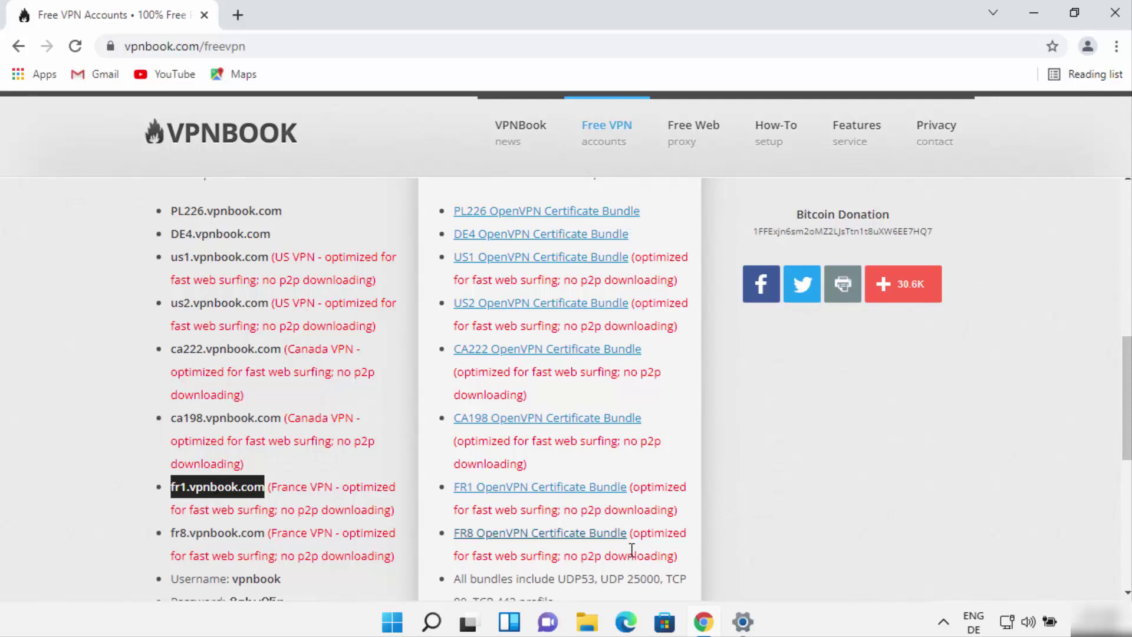
left_click(743, 622)
left_click(521, 263)
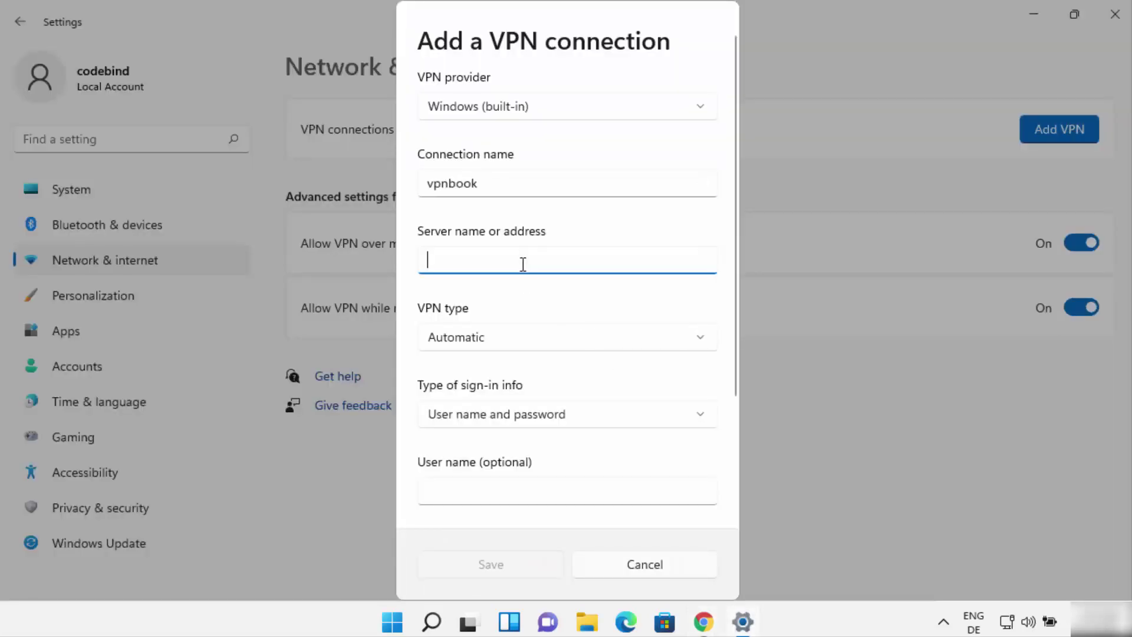
key("ctrl+v")
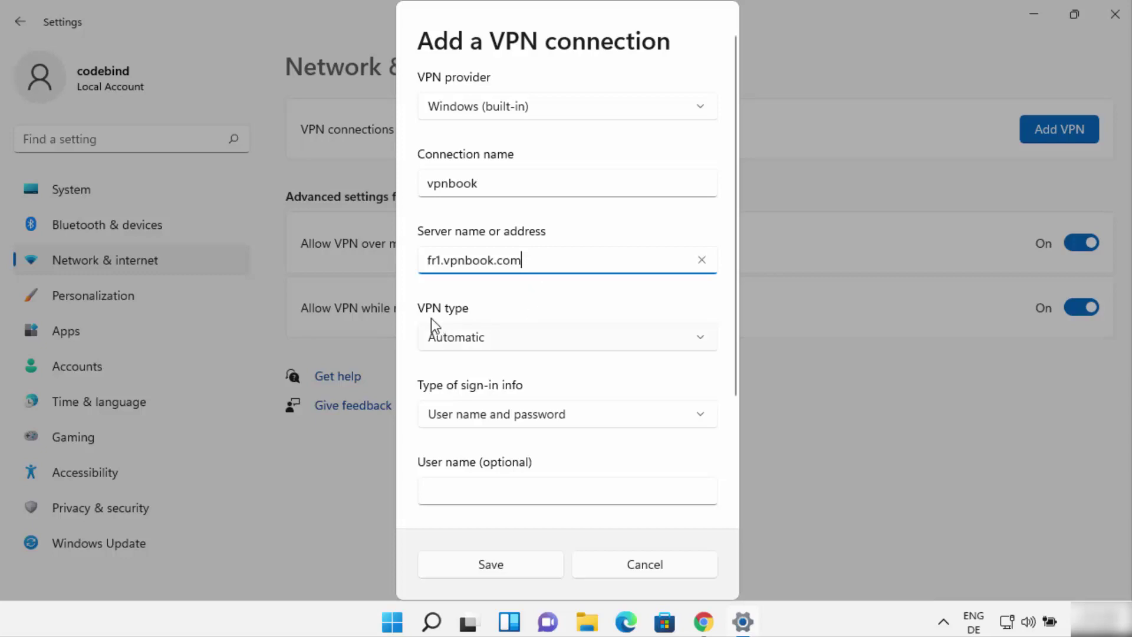
Set the VPN type to Point to Point Tunneling Protocol (PPTP) and check it against the Free PPTP VPN section in Chrome
left_click(464, 342)
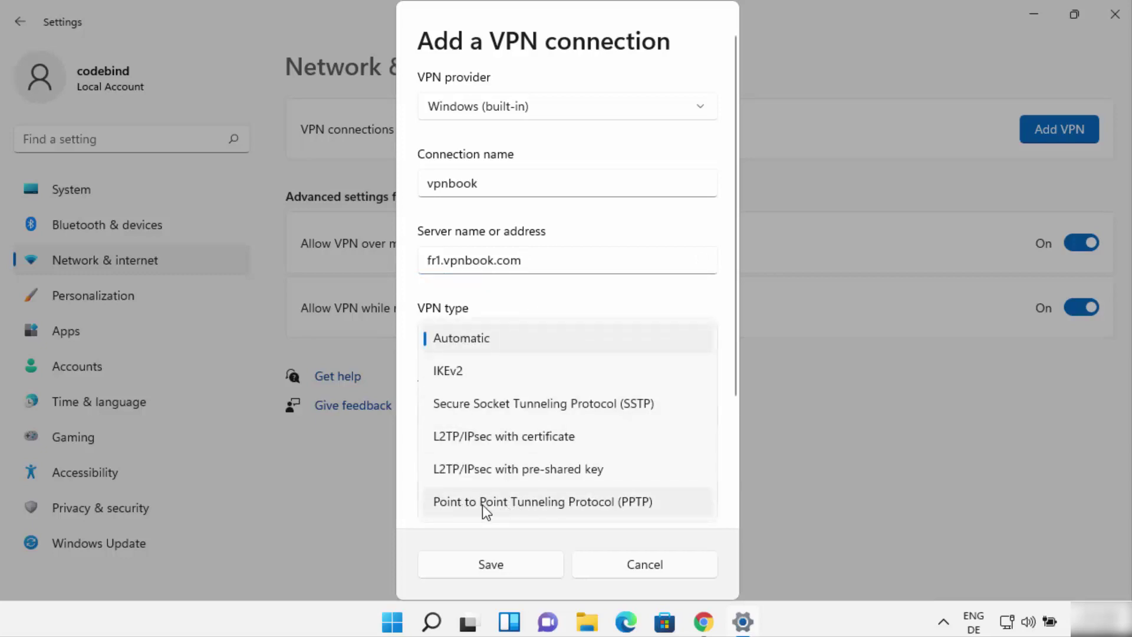
left_click(525, 501)
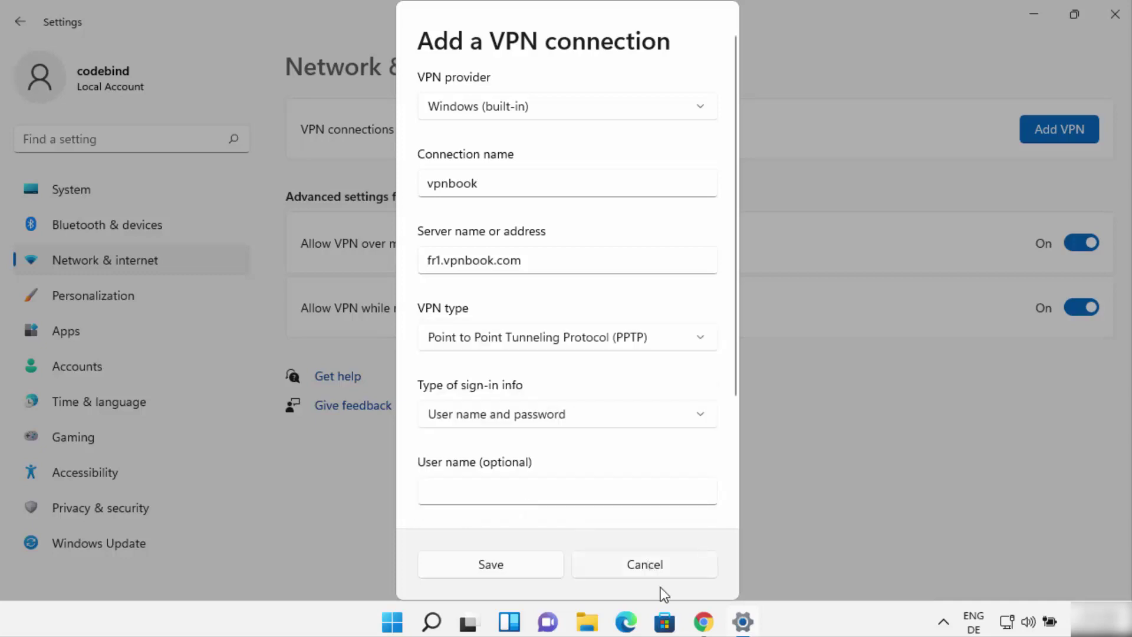
left_click(703, 622)
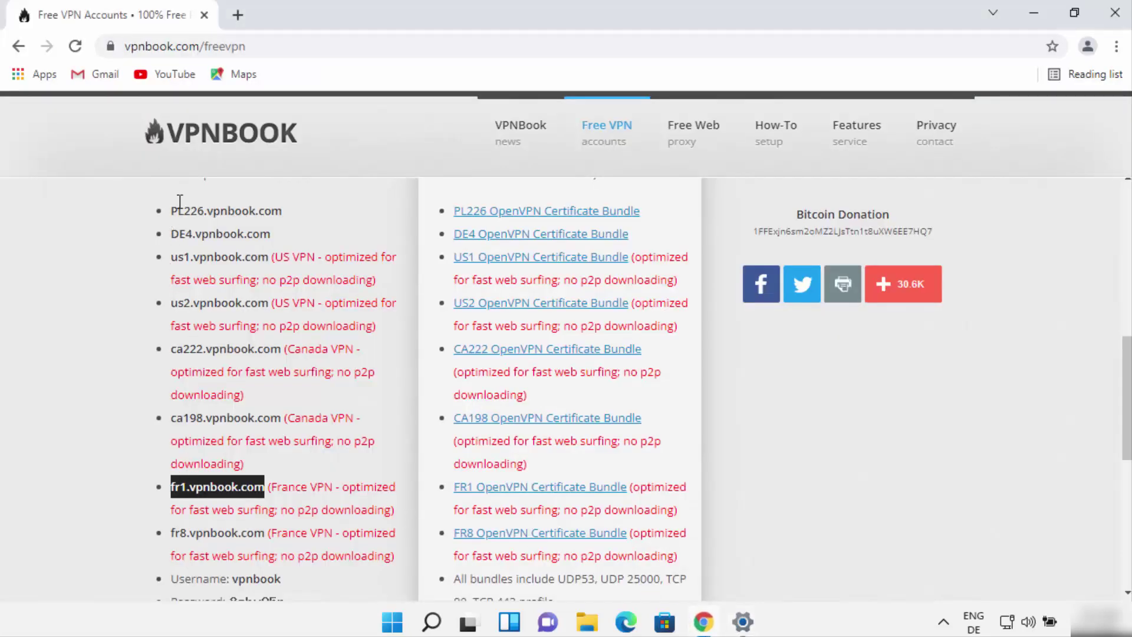
scroll(210, 274, "down", 1)
scroll(214, 286, "up", 4)
scroll(214, 286, "up", 2)
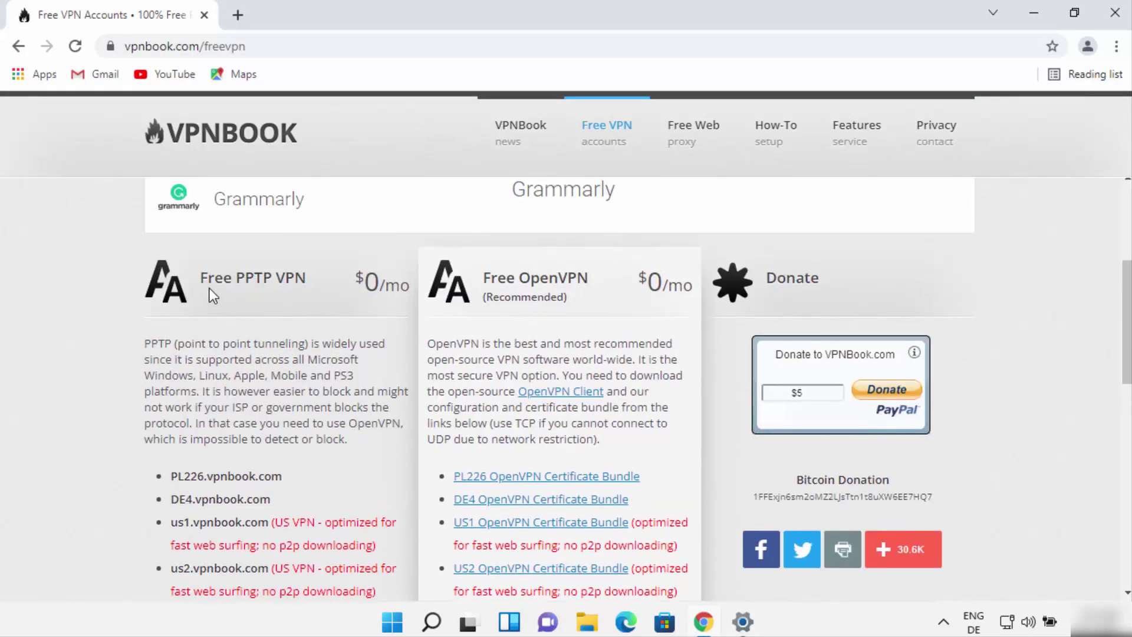
Compare the Free PPTP VPN and Free OpenVPN sections on the VPNBook page, including their server lists
double_click(258, 278)
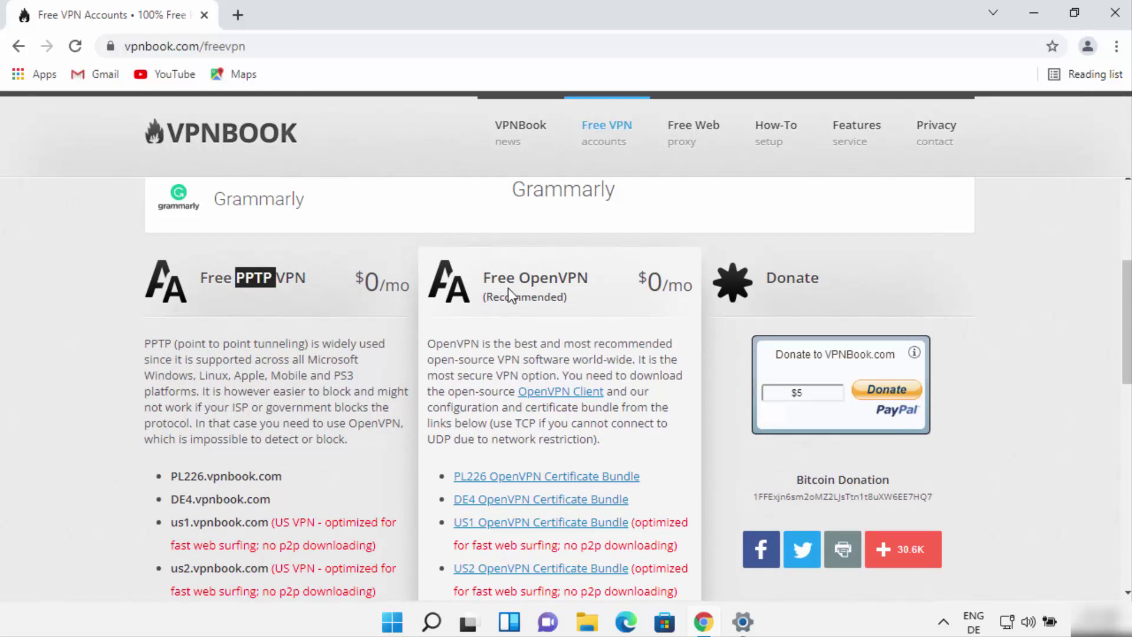
left_click(547, 277)
triple_click(547, 277)
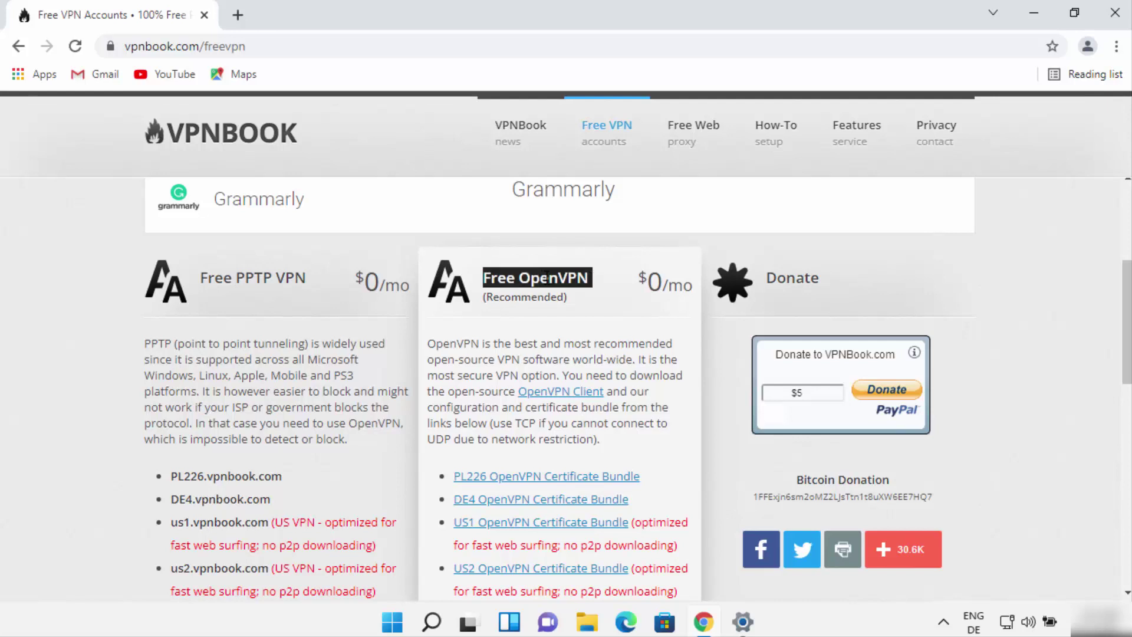
scroll(331, 397, "down", 6)
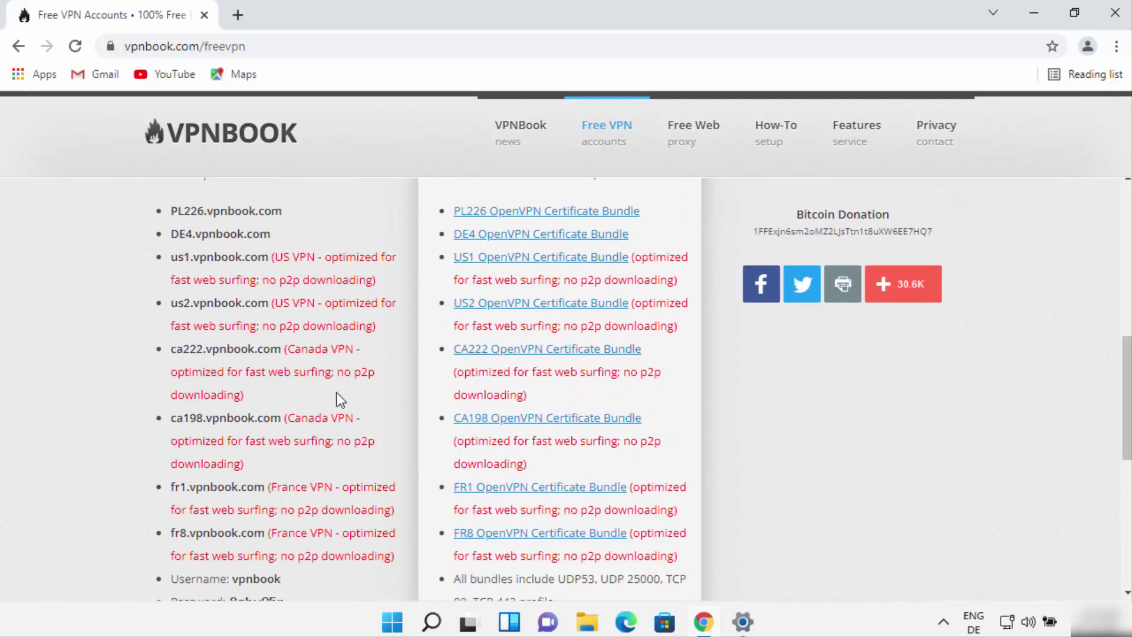
Switch back to Windows Settings and choose User name and password as the type of sign-in info
mouse_move(743, 622)
left_click(727, 560)
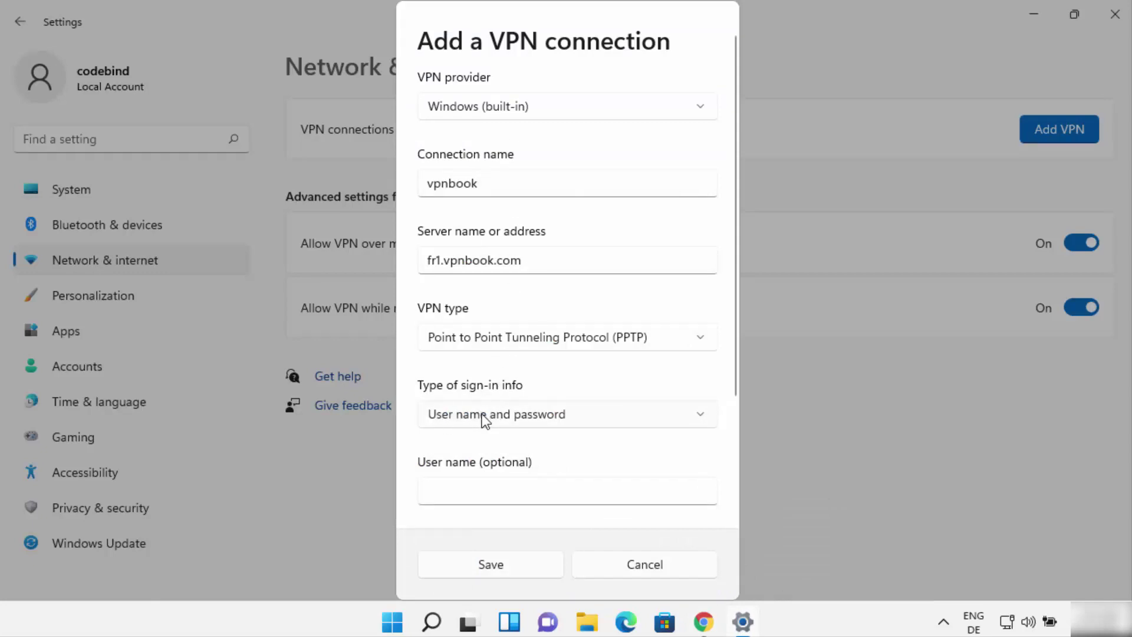
left_click(513, 419)
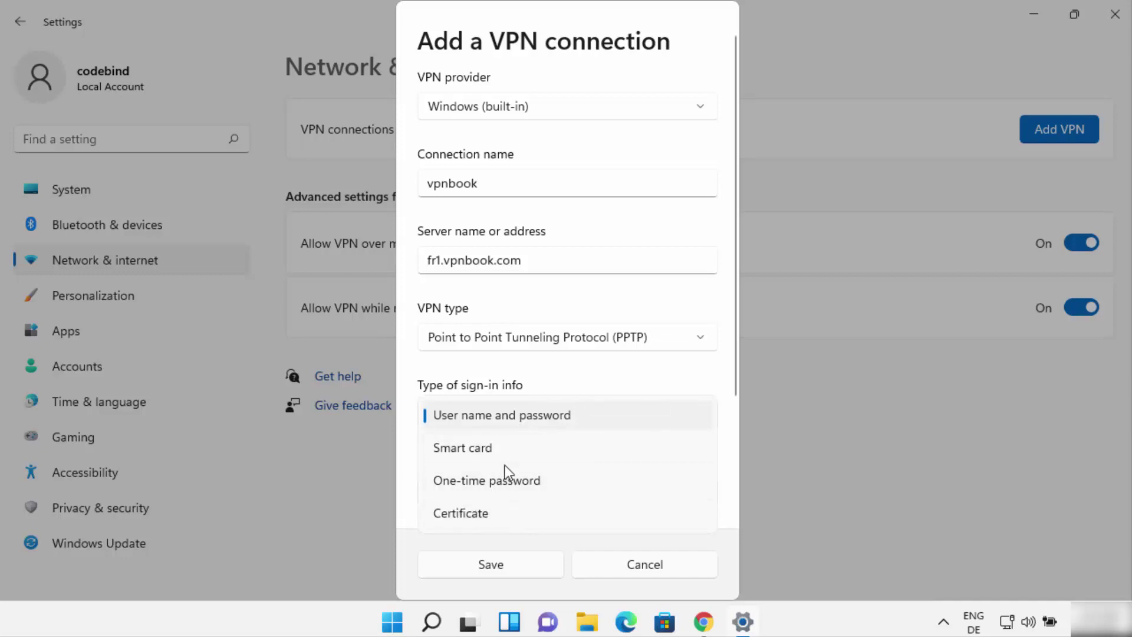
left_click(505, 416)
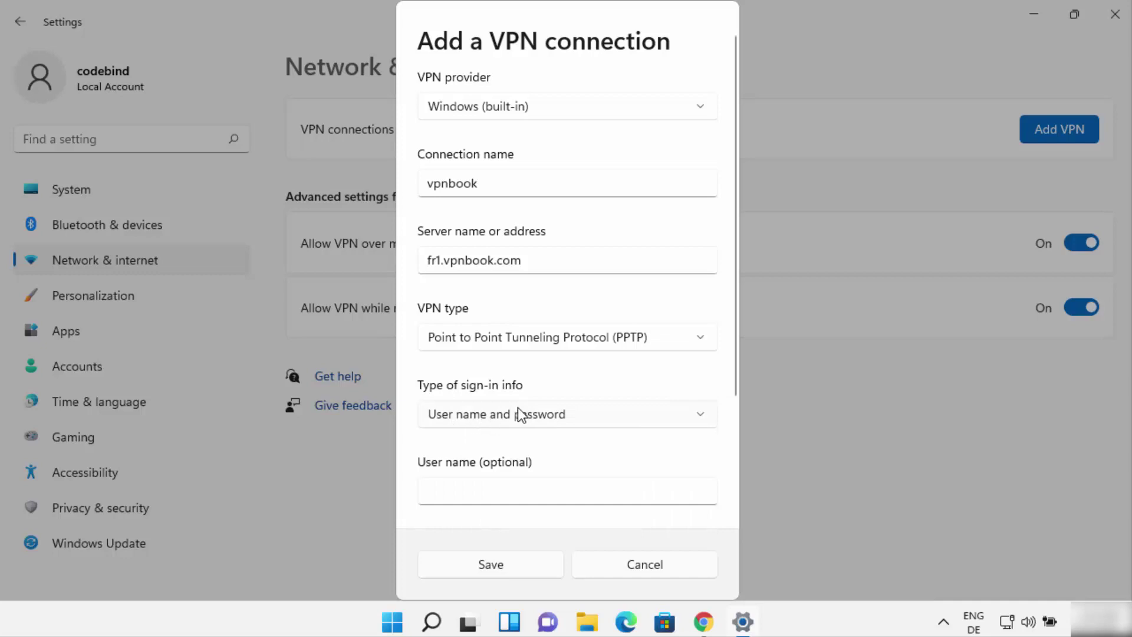
Copy the username vpnbook from the VPNBook page in Chrome and enter it as the user name in Windows Settings
left_click(538, 483)
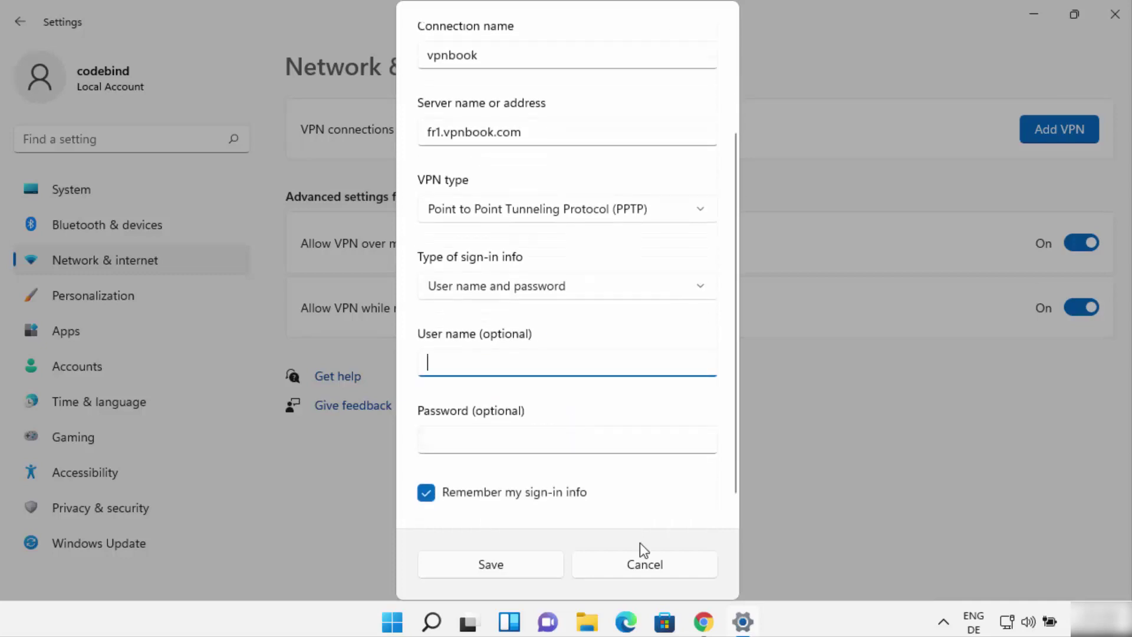
left_click(702, 621)
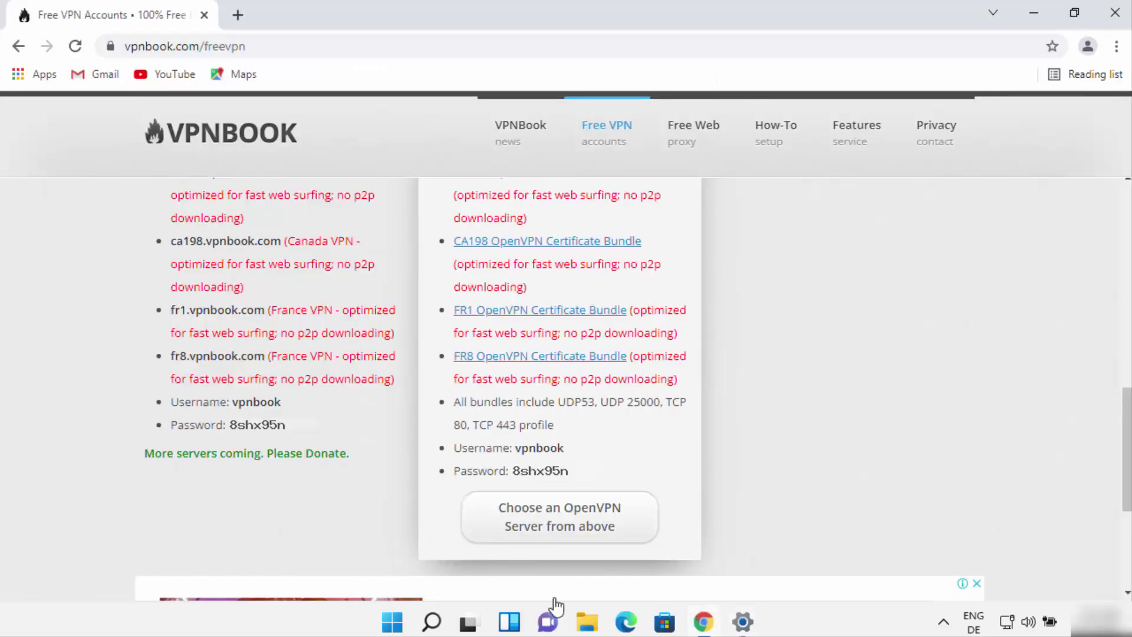
double_click(248, 396)
key("ctrl+c")
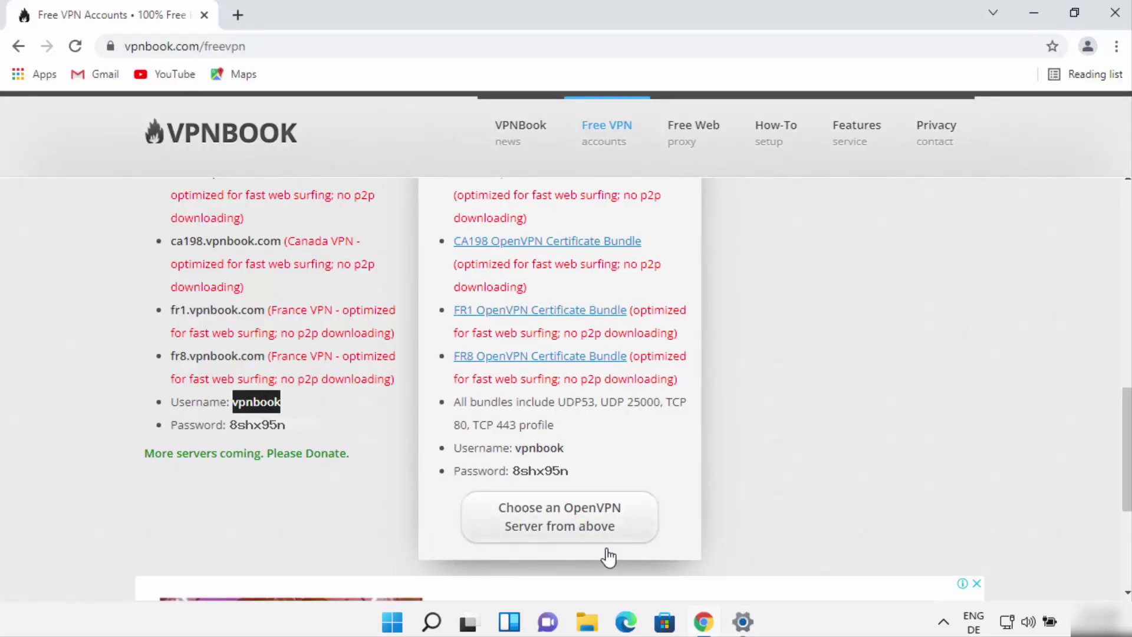
left_click(743, 621)
key("ctrl+v")
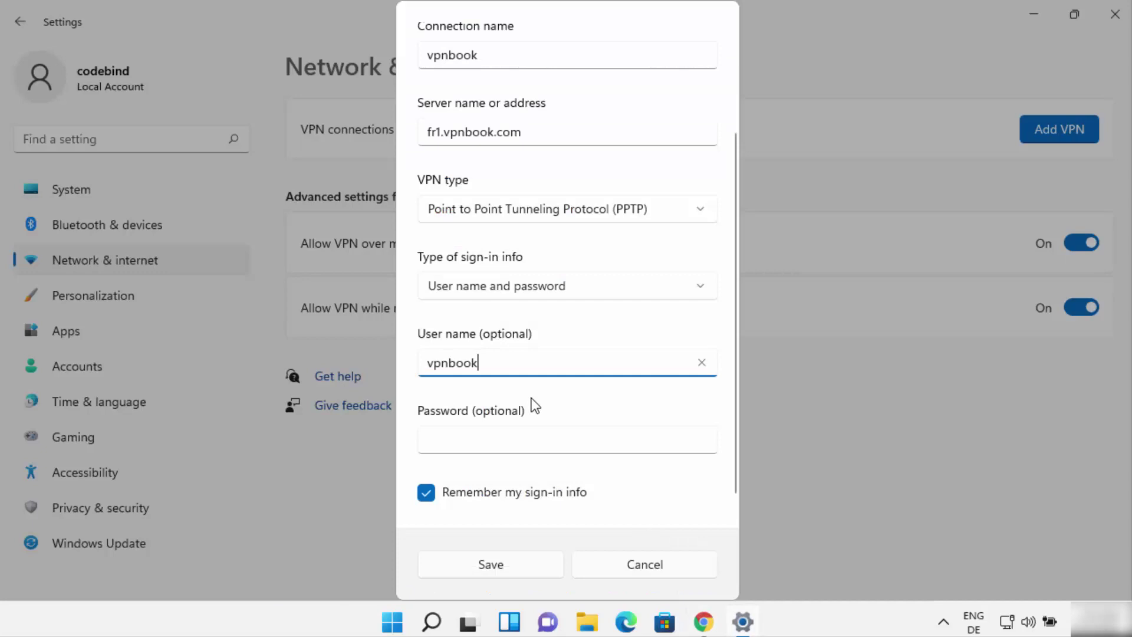
Enter the VPN account password in Windows Settings and check it against the one on the VPNBook page in Chrome
left_click(703, 621)
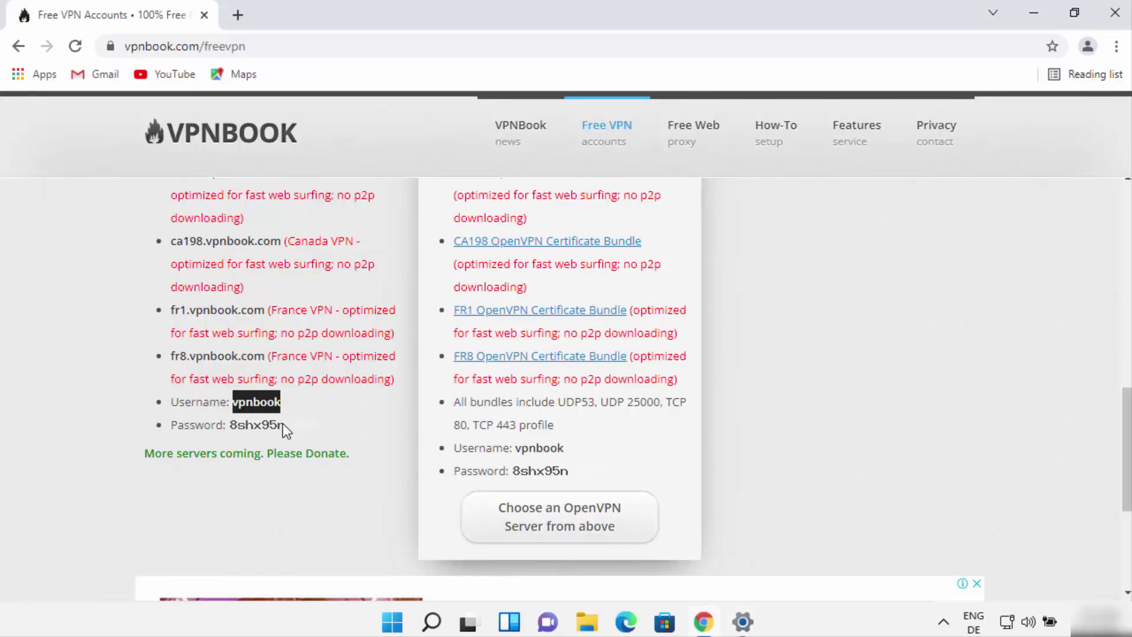
left_click_drag(252, 428, 241, 424)
mouse_move(664, 603)
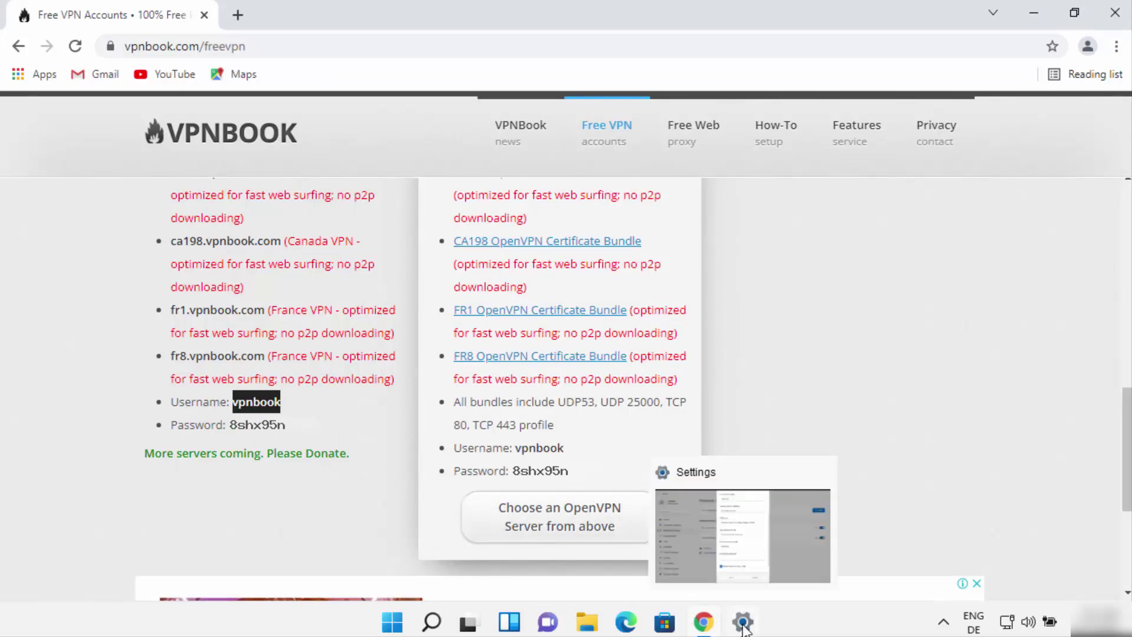
left_click(274, 475)
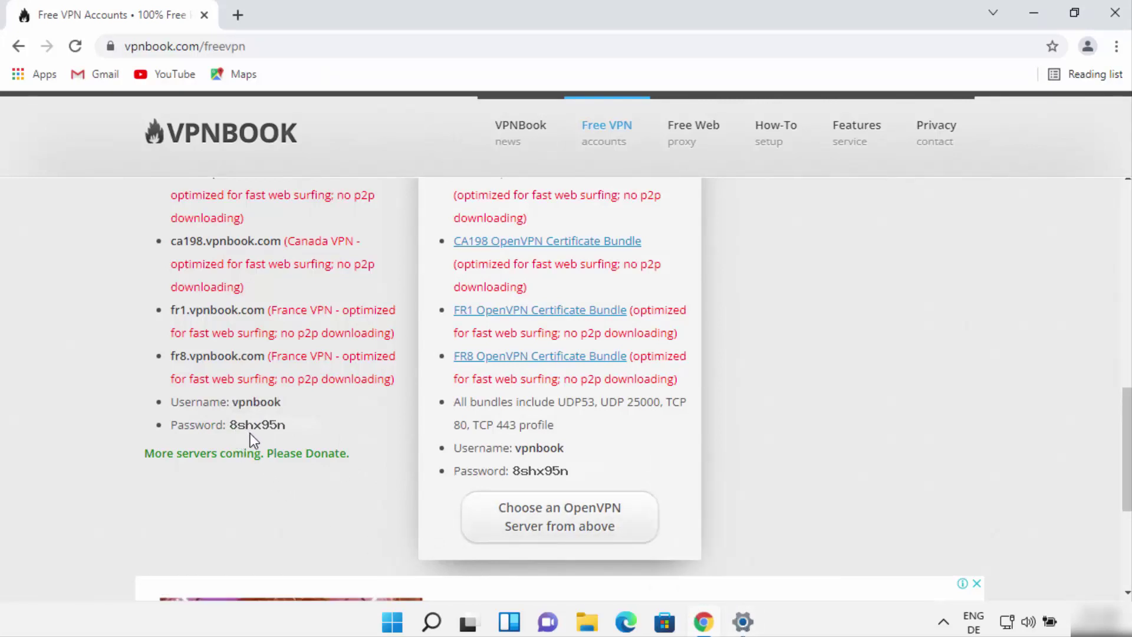
left_click(743, 622)
left_click(613, 438)
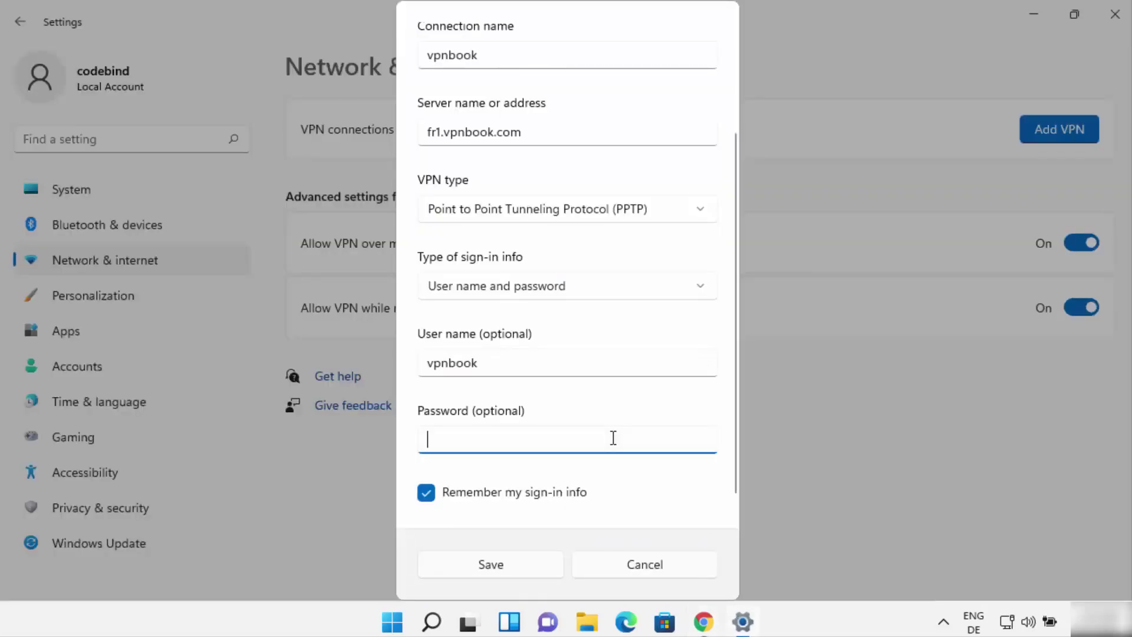
type("*******")
left_click(701, 440)
left_click(704, 622)
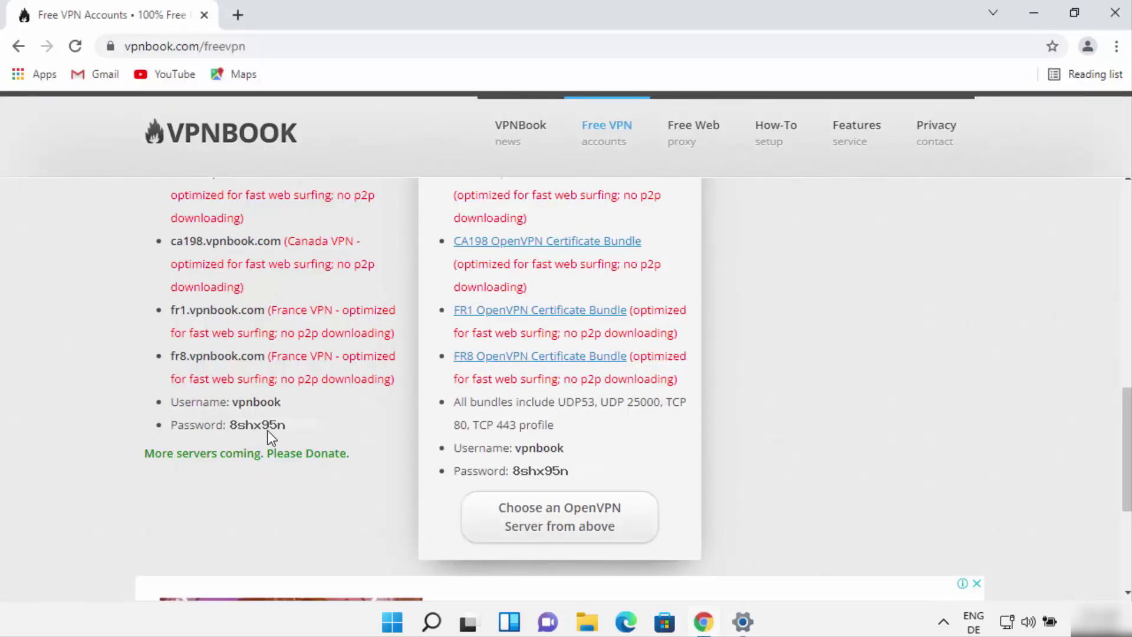
left_click(743, 622)
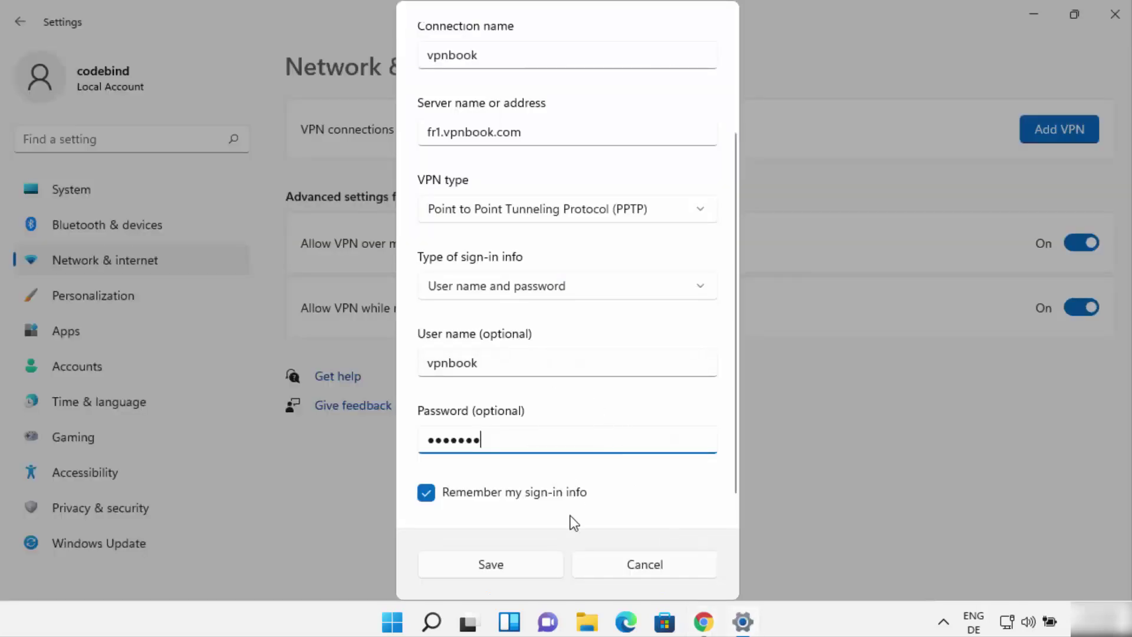
Save the new VPN connection, expand the vpnbook entry and connect to it
left_click(521, 569)
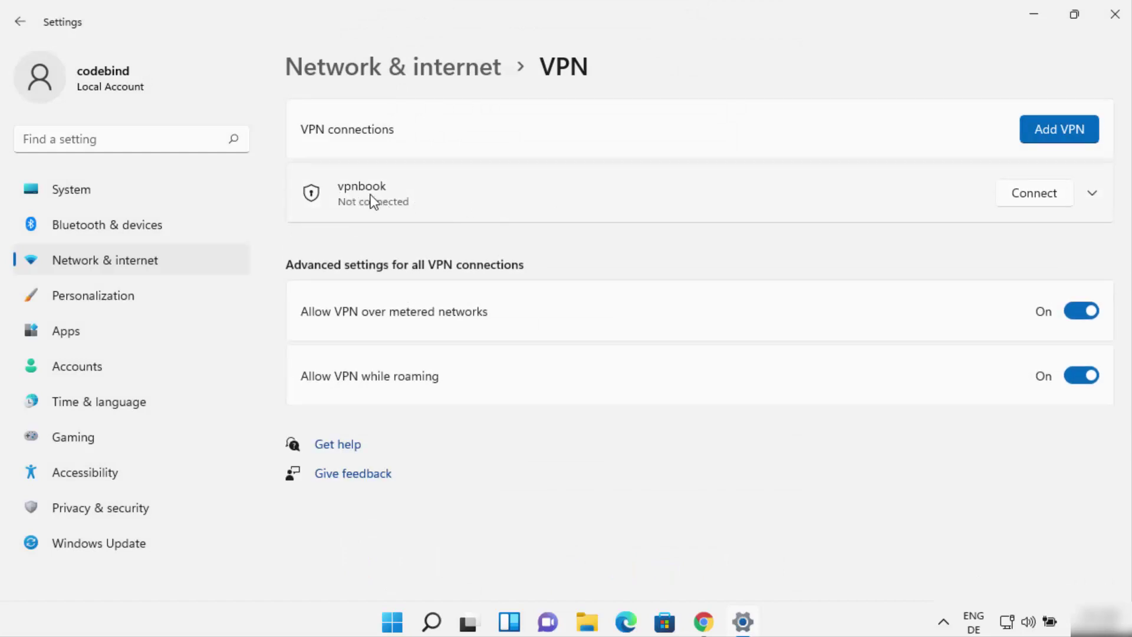
left_click(1094, 195)
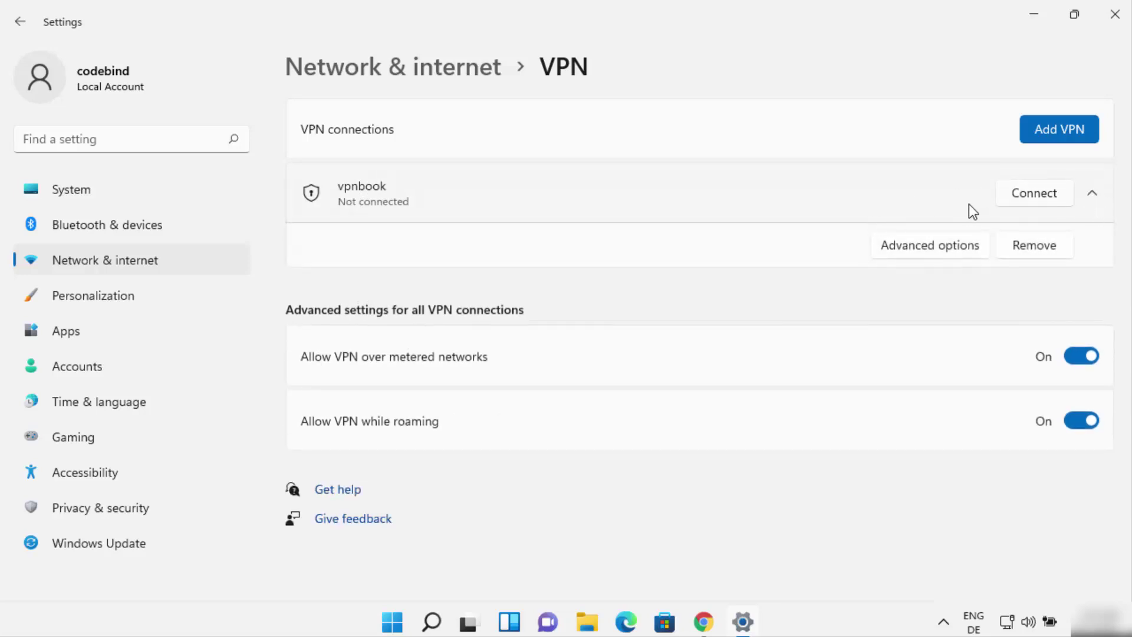
left_click(1033, 197)
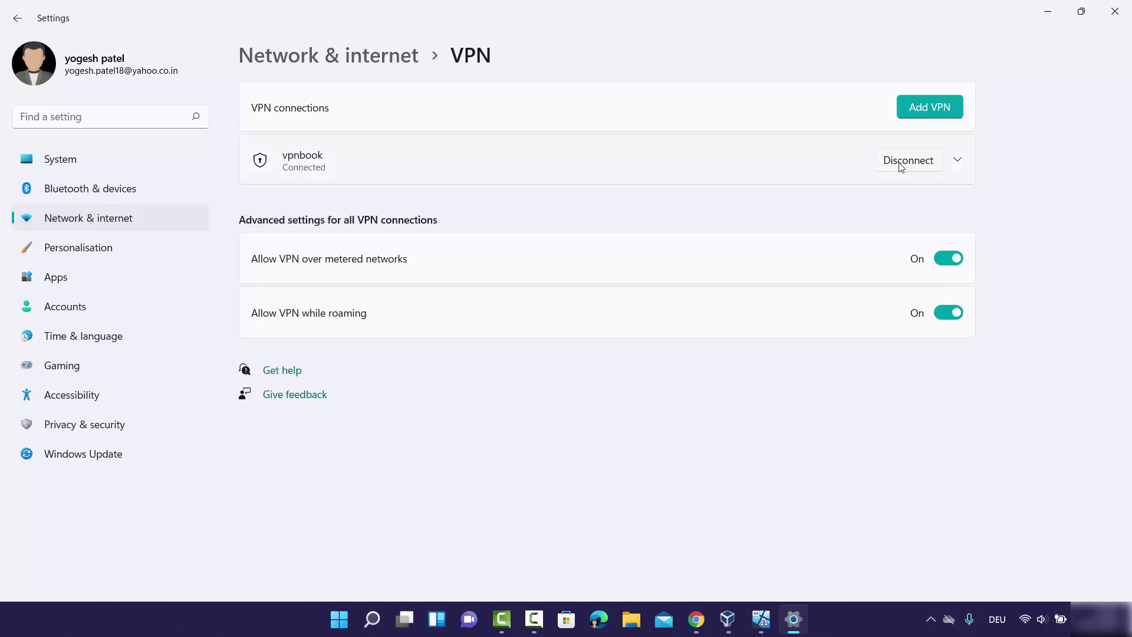
Switch to Chrome and compare the country reported on whatismyipaddress.com with the location VPNBook lists for fr1.vpnbook.com
key("alt+Tab")
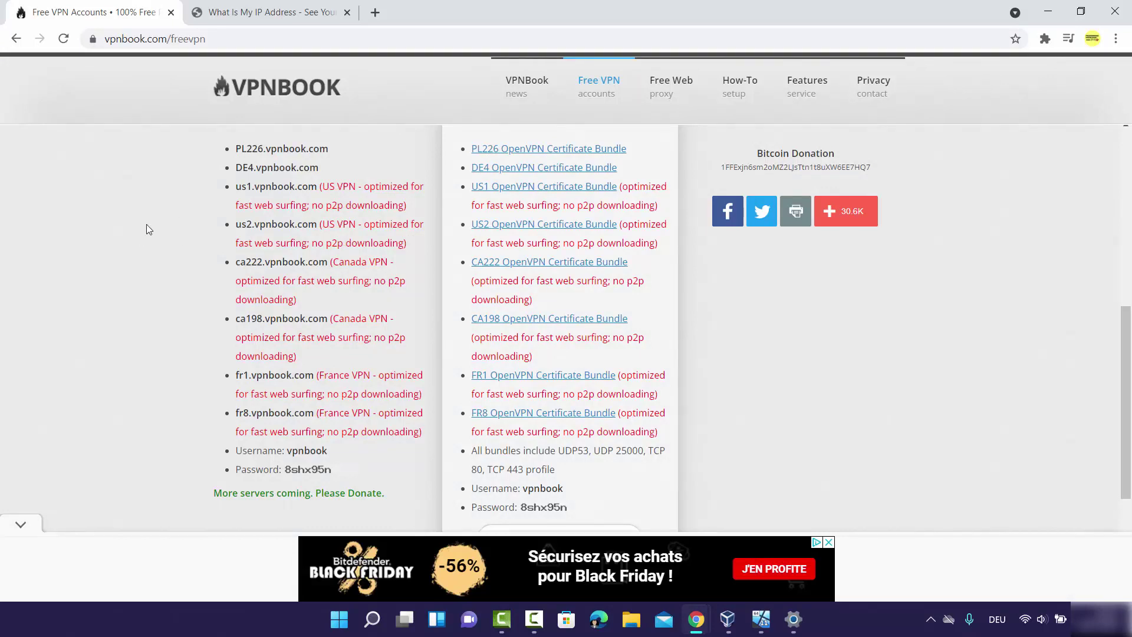
left_click(253, 10)
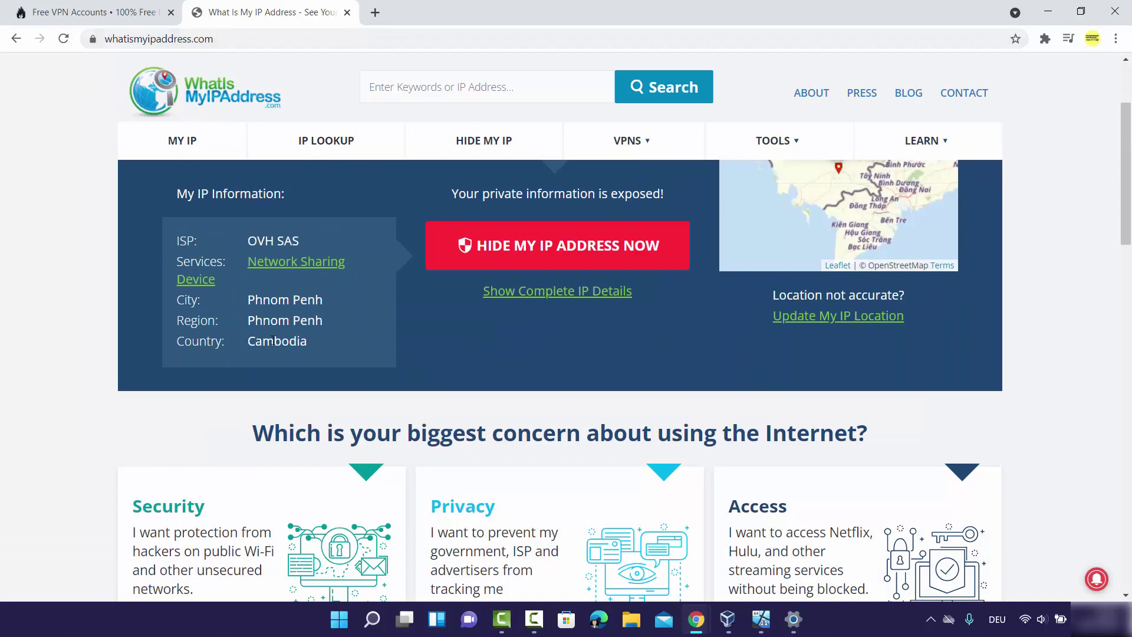
triple_click(254, 343)
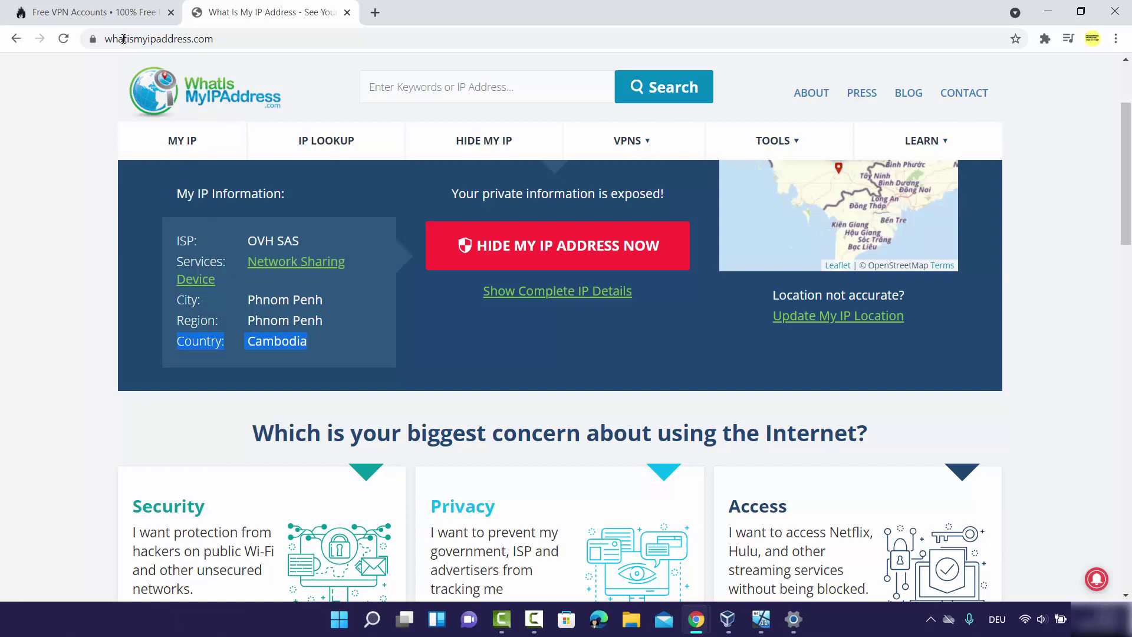
left_click(113, 17)
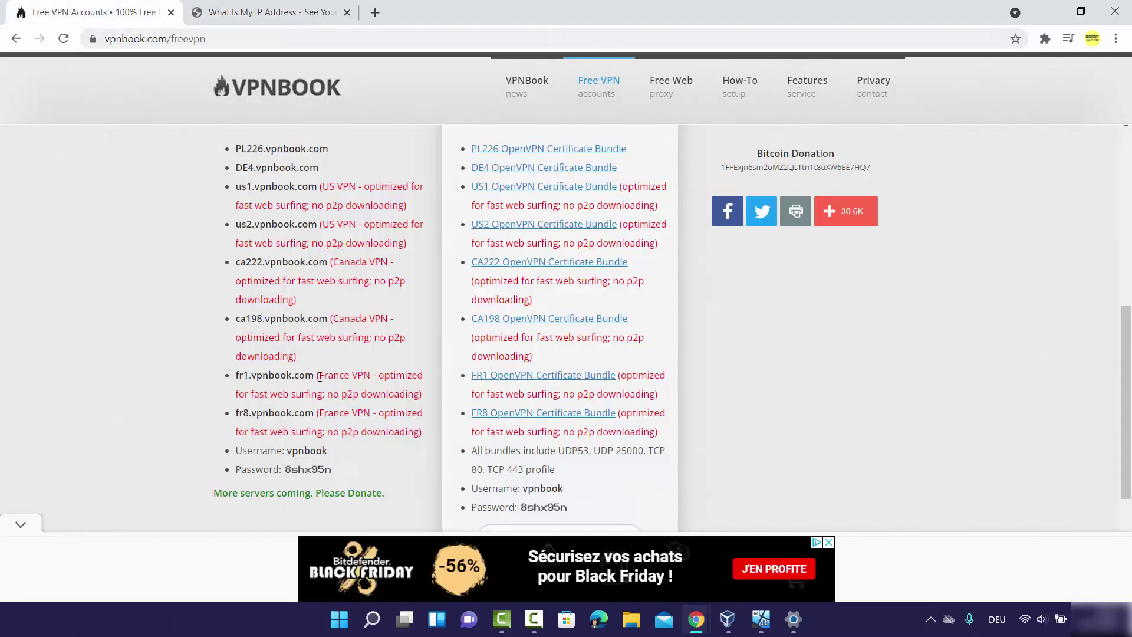
left_click_drag(319, 376, 376, 376)
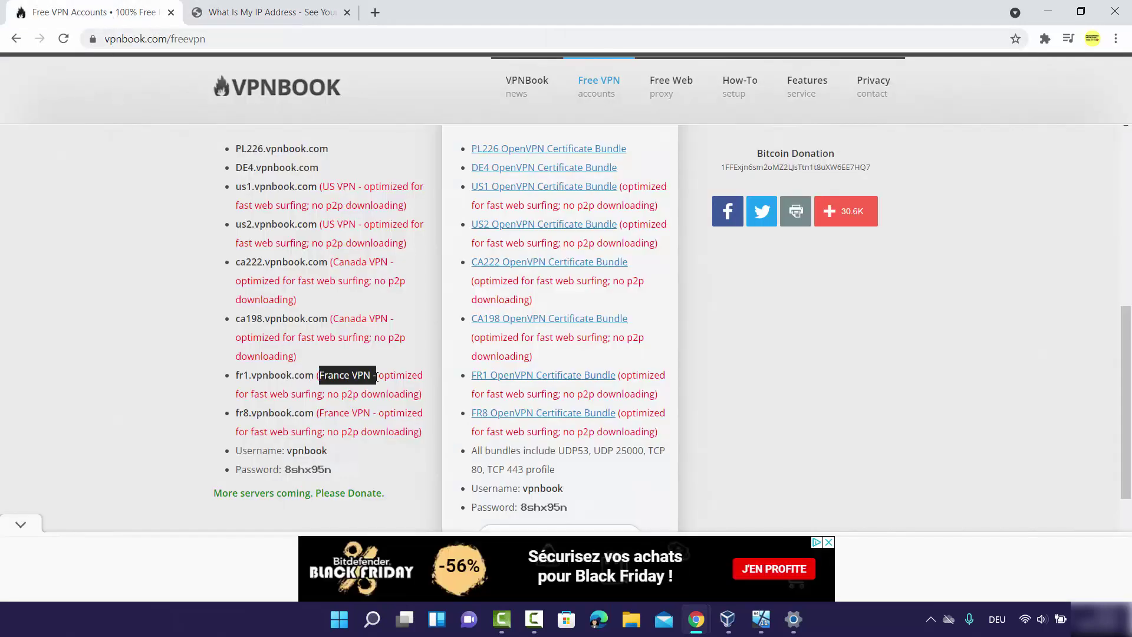
left_click(232, 22)
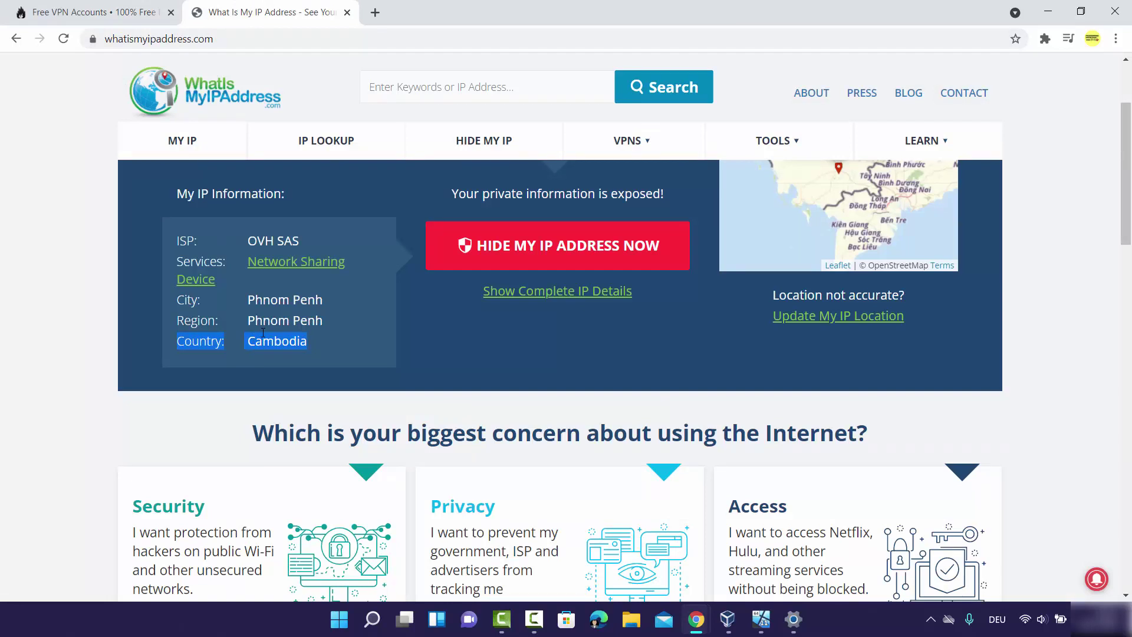
left_click(315, 347)
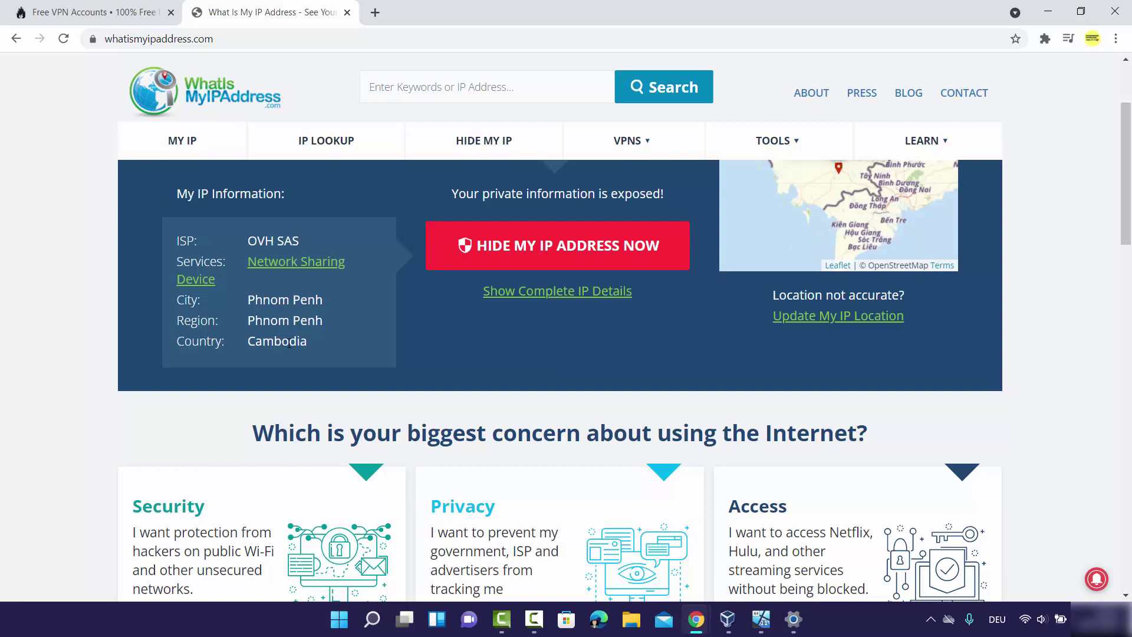
Copy the Canada VPN server address ca198.vpnbook.com from the PPTP list on the VPNBook page
left_click(121, 11)
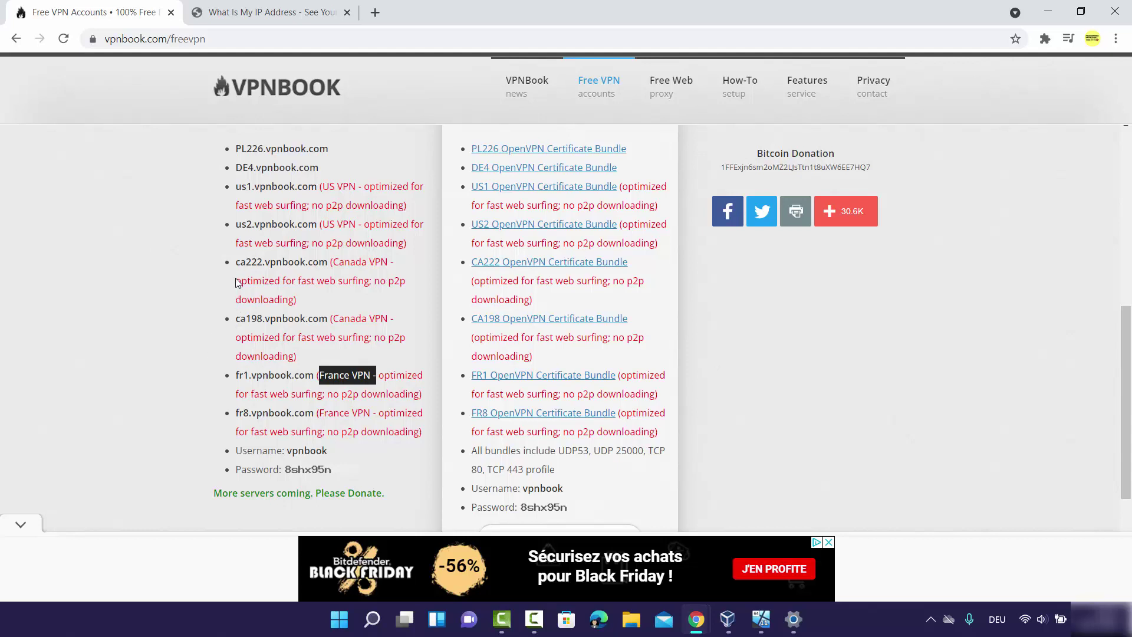
double_click(239, 320)
left_click_drag(280, 320, 328, 320)
key("ctrl+c")
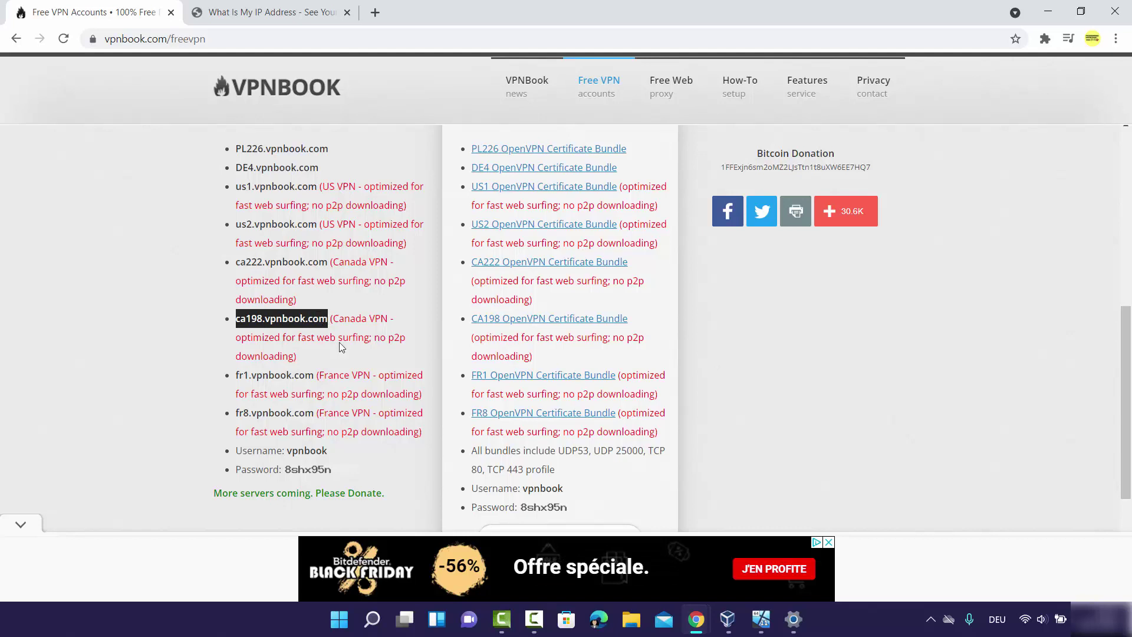
Switch to Windows Settings, disconnect the vpnbook connection and expand its entry
left_click(793, 619)
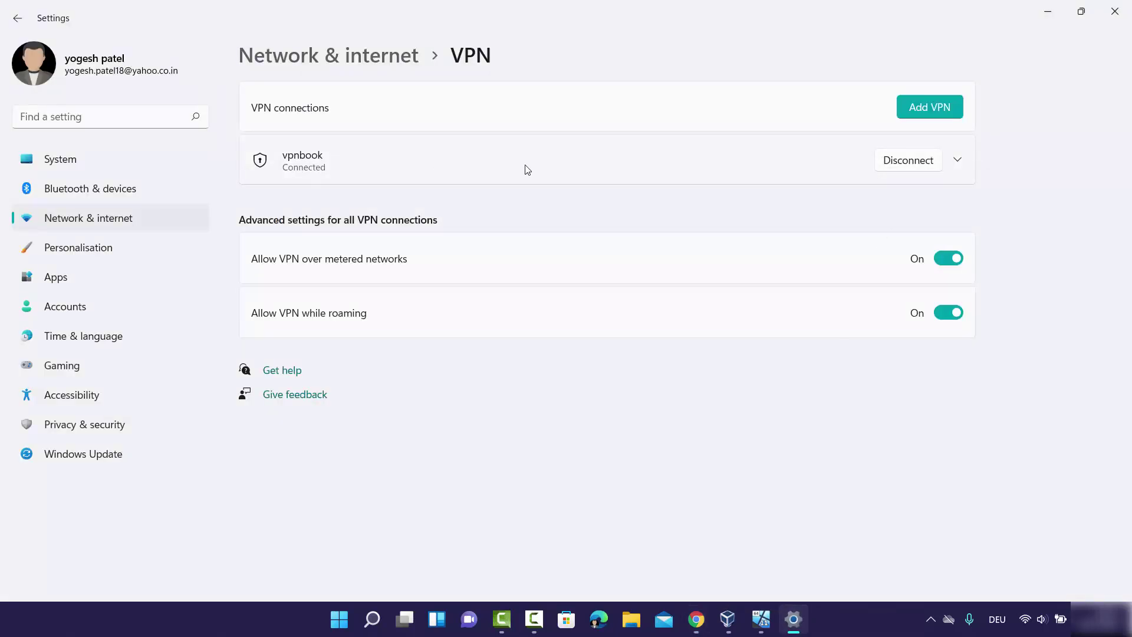
left_click(902, 167)
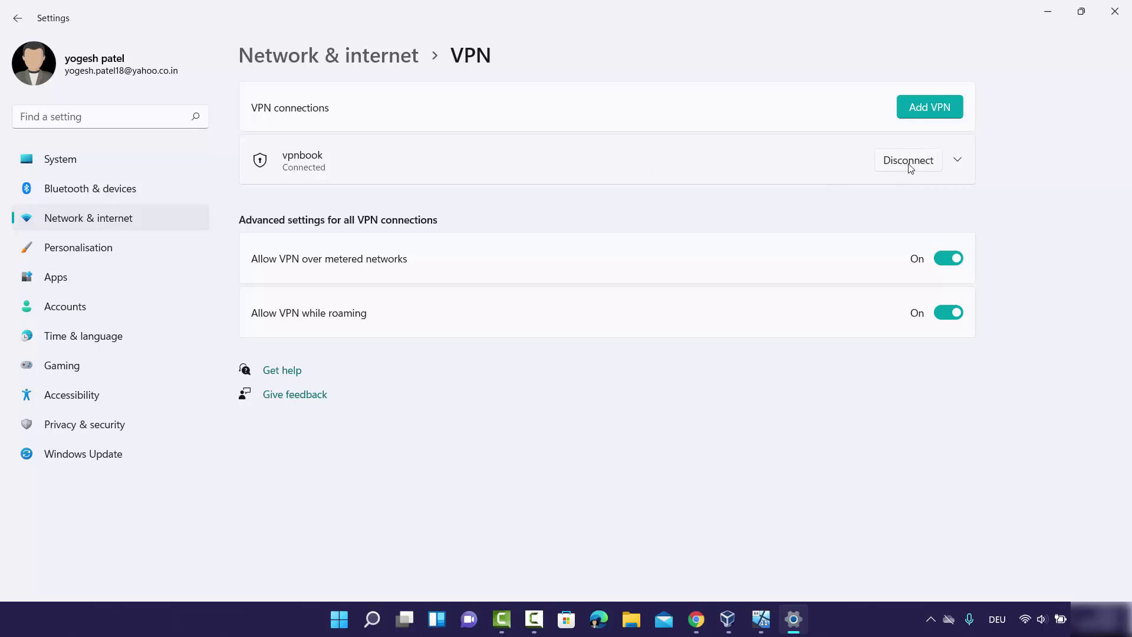
left_click(958, 161)
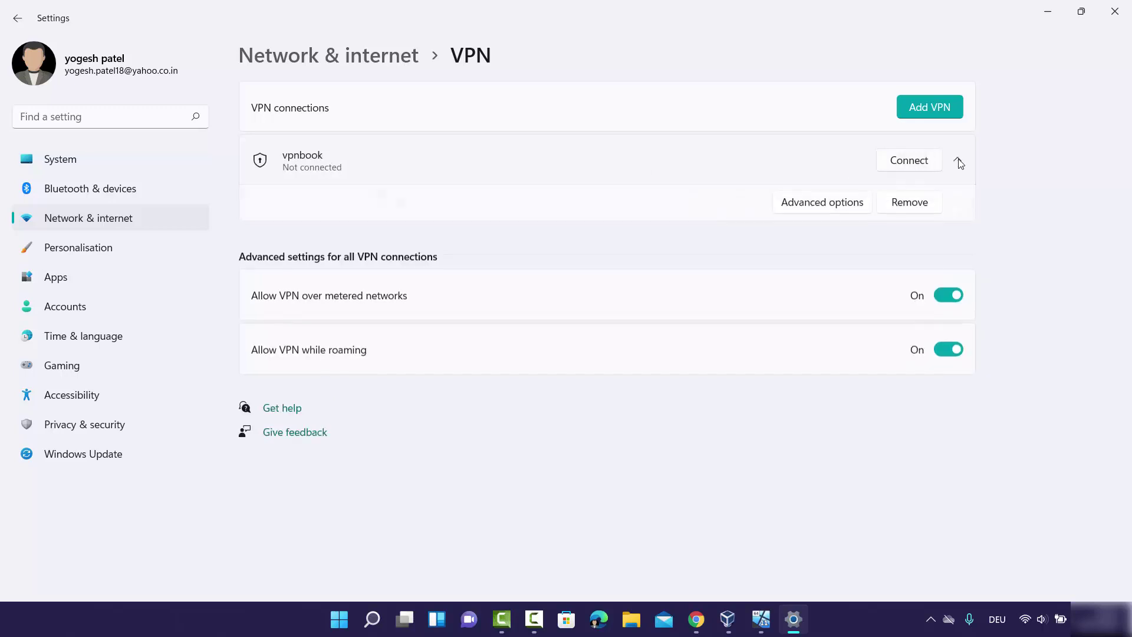
Edit the vpnbook connection's properties to use ca198.vpnbook.com as the server address and save the change
left_click(820, 206)
left_click(903, 115)
double_click(522, 195)
key("ctrl+a")
key("ctrl+v")
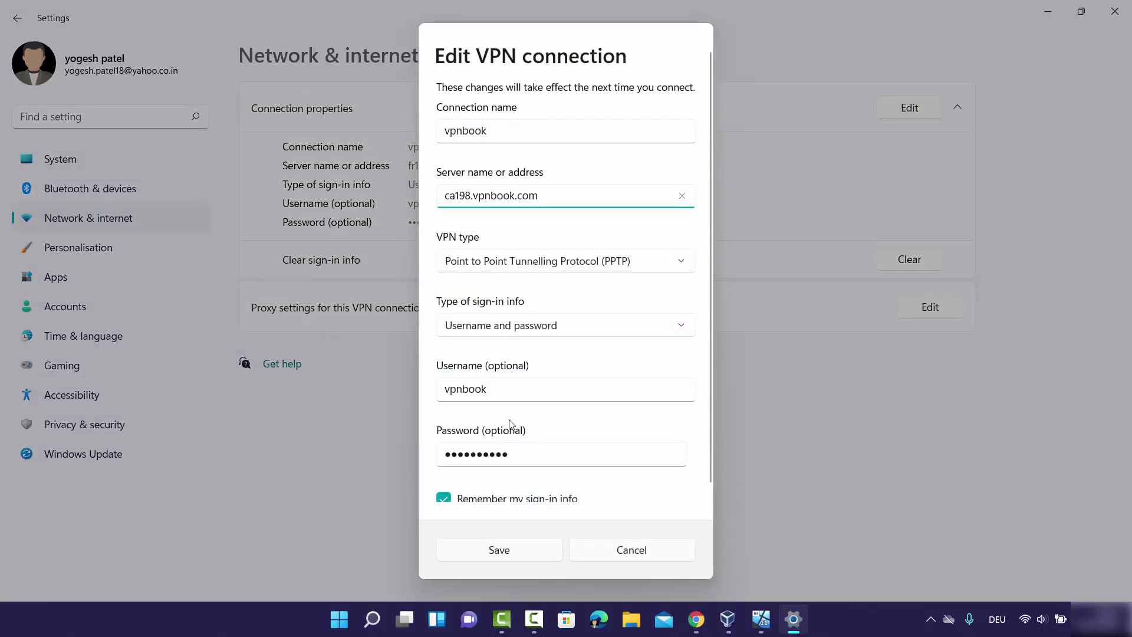
left_click(522, 538)
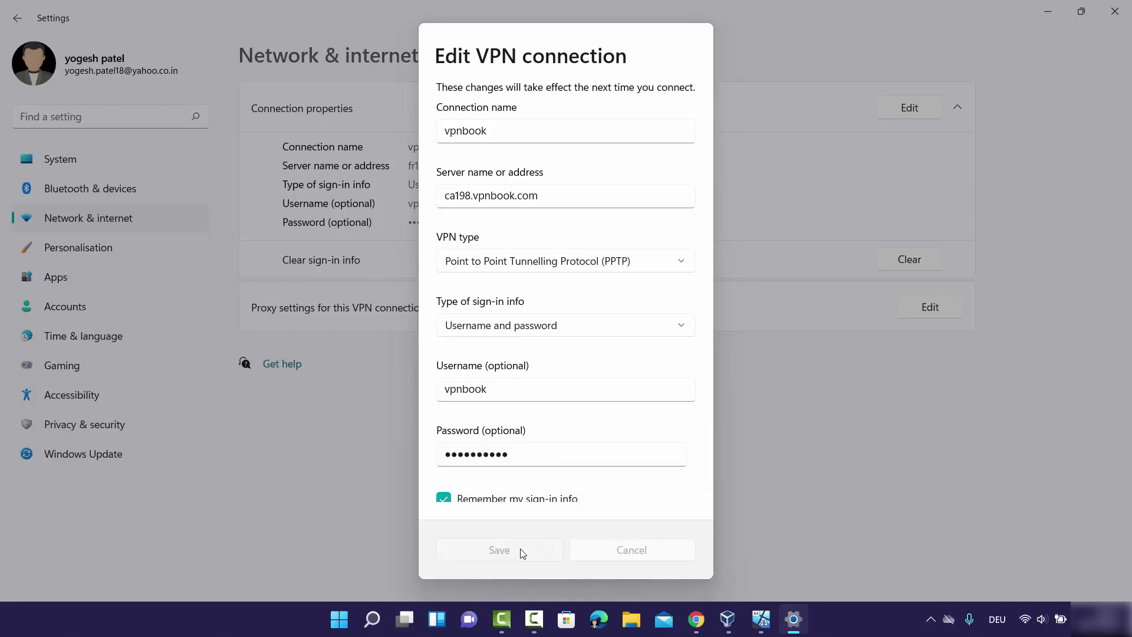
Return to the VPN connections list and reconnect vpnbook
left_click(471, 56)
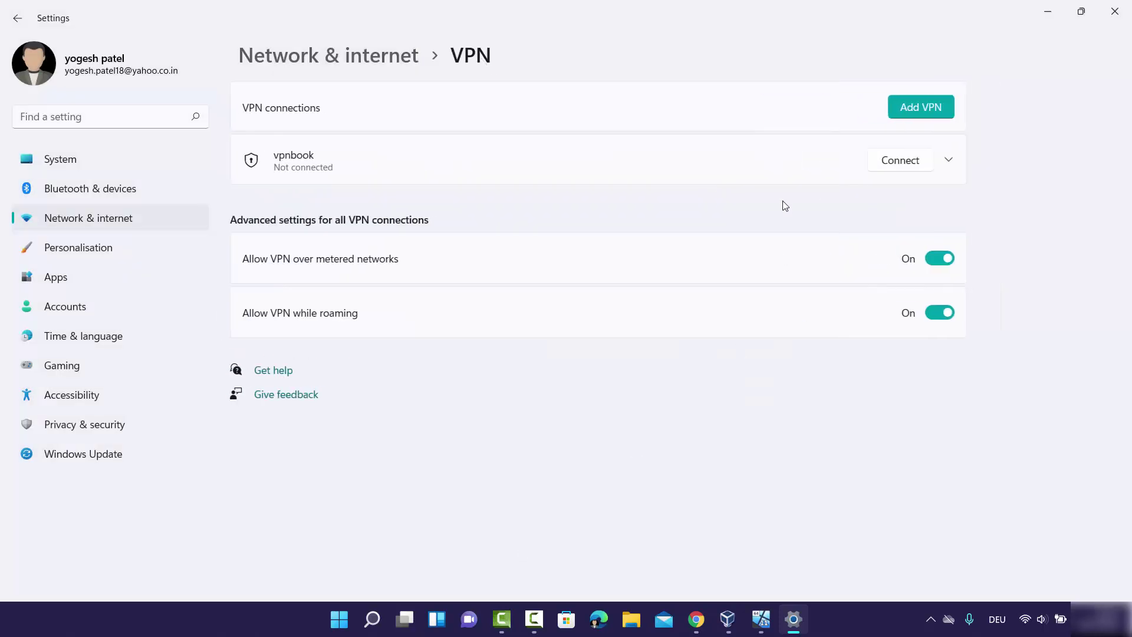
left_click(911, 165)
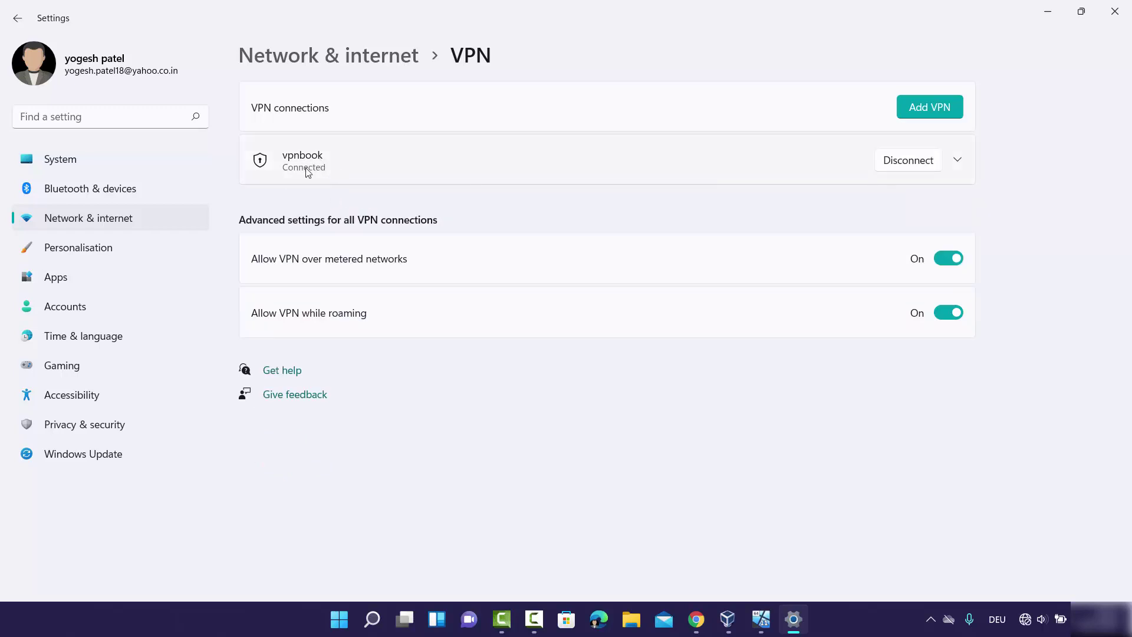
Switch to Chrome and reload the What Is My IP Address page to check the VPN connection's location
left_click(697, 620)
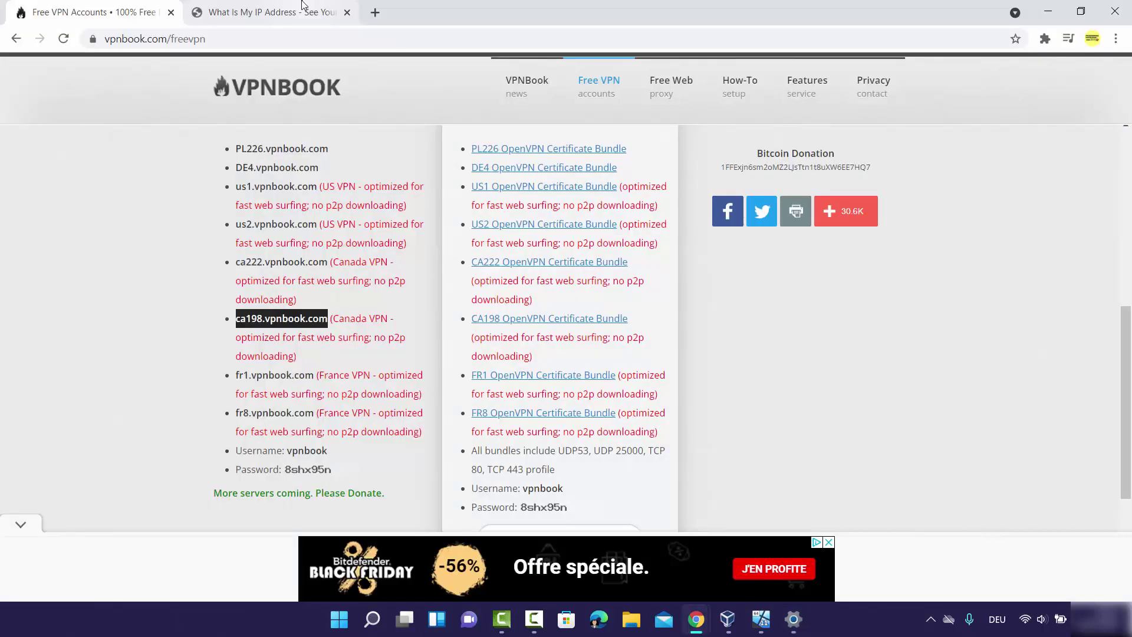
left_click(298, 11)
left_click(63, 39)
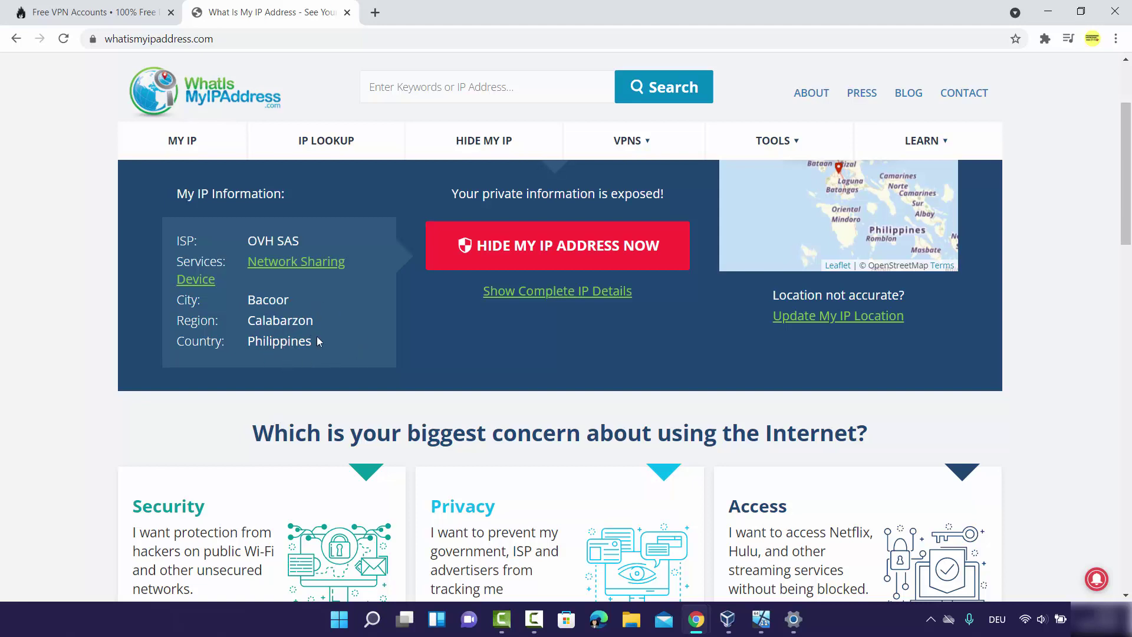
Highlight the France server address fr1.vpnbook.com on the VPNBook page and return to the IP address page
left_click(156, 13)
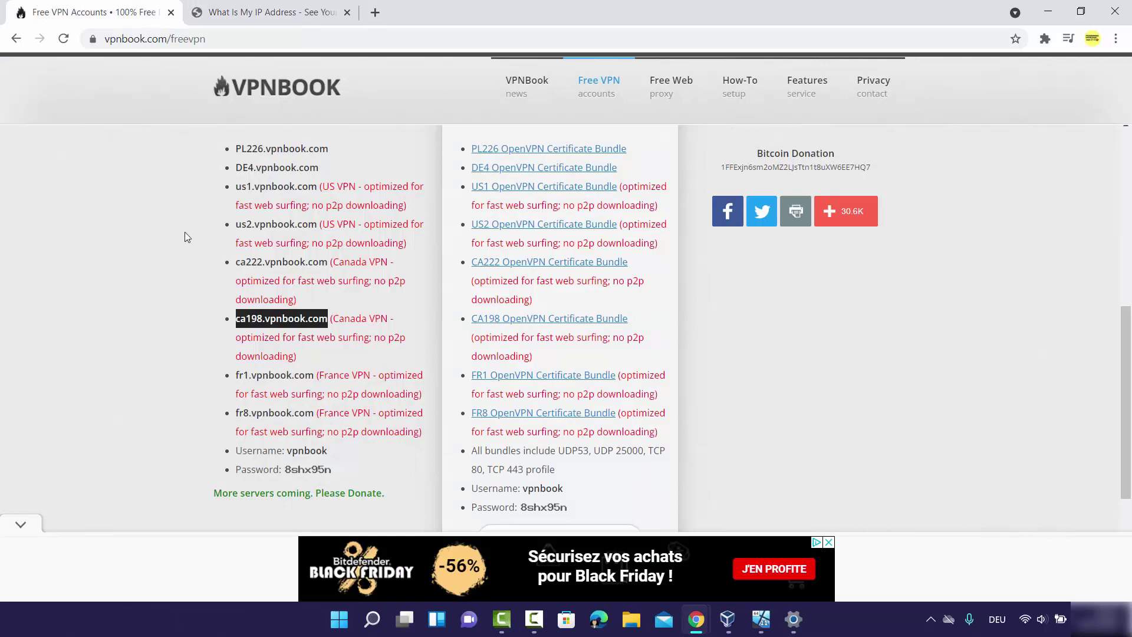
left_click_drag(314, 376, 240, 372)
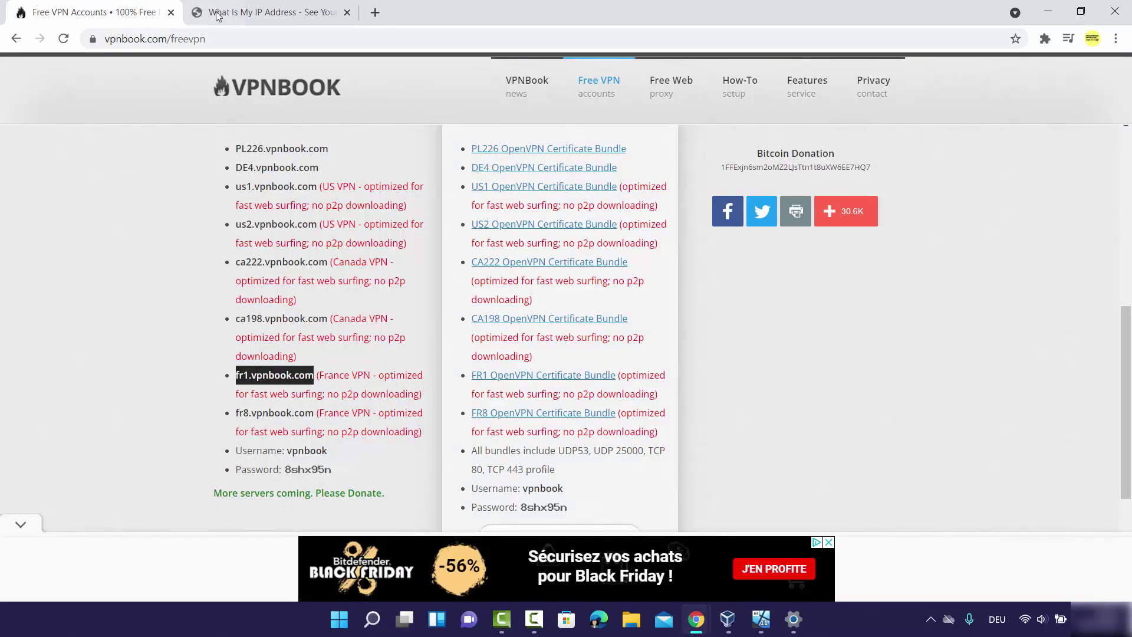
left_click(221, 12)
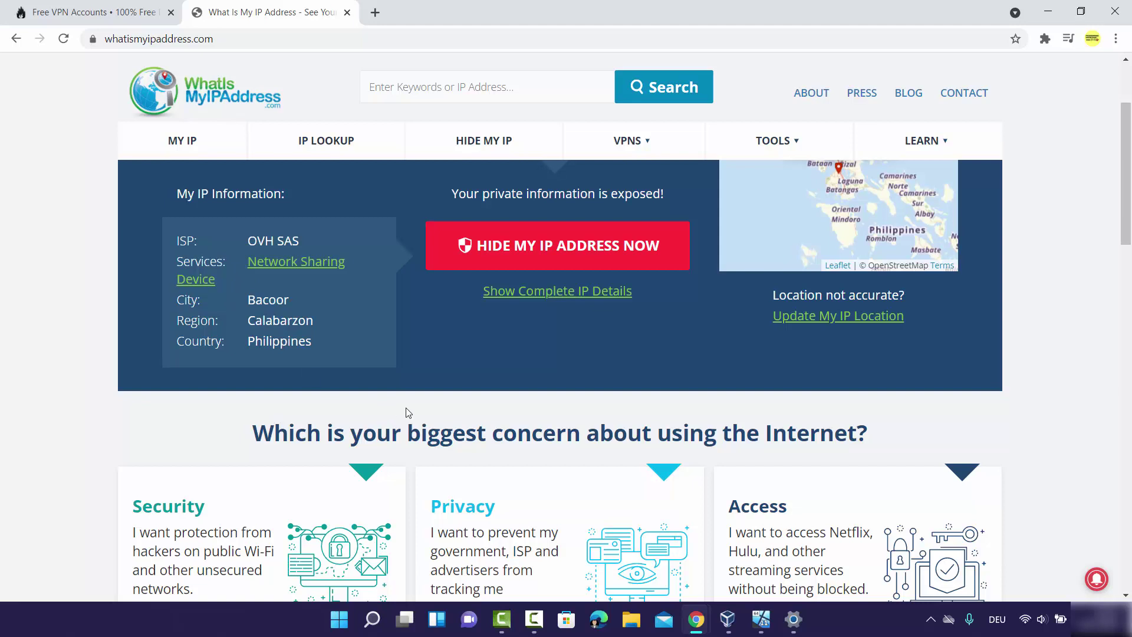
Switch to Windows Settings, disconnect the vpnbook connection and remove it from the VPN connections
left_click(794, 619)
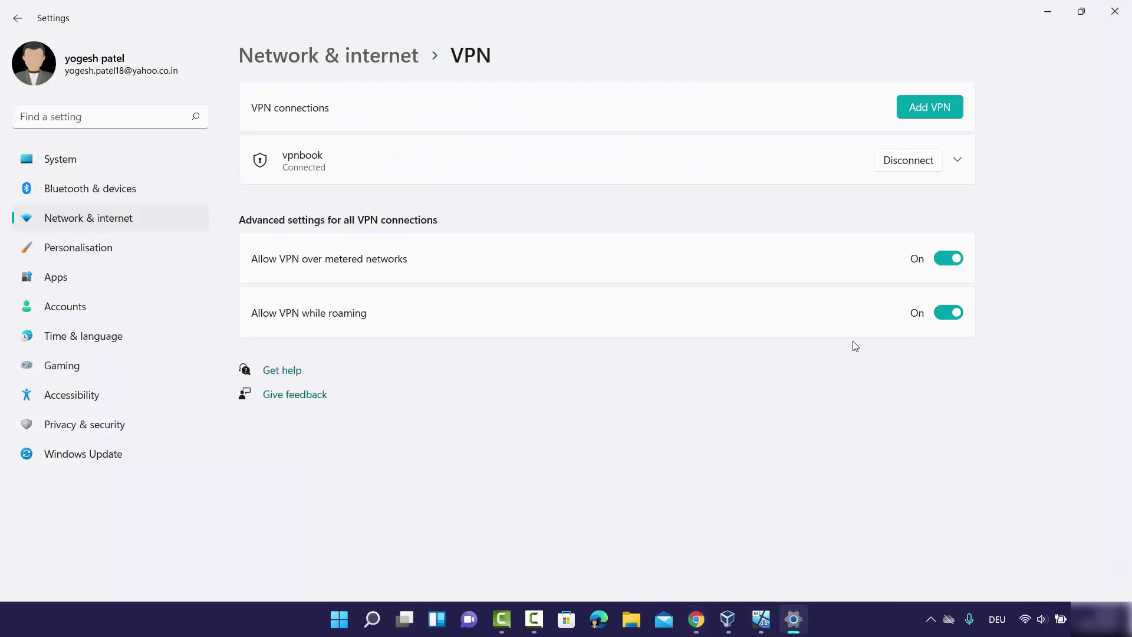
left_click(913, 161)
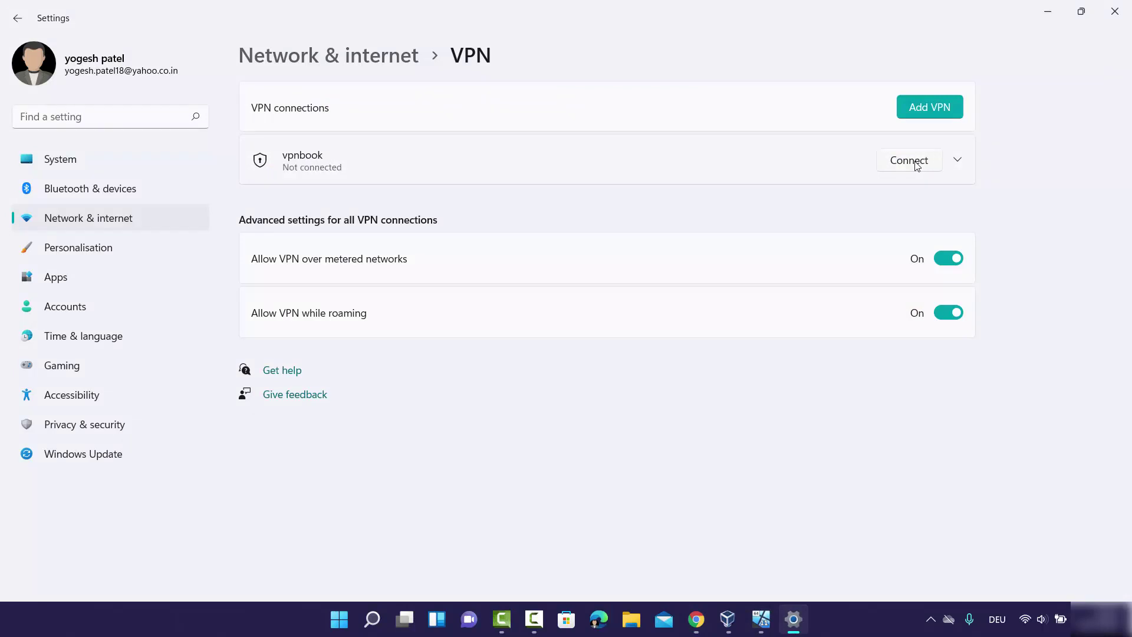
left_click(958, 161)
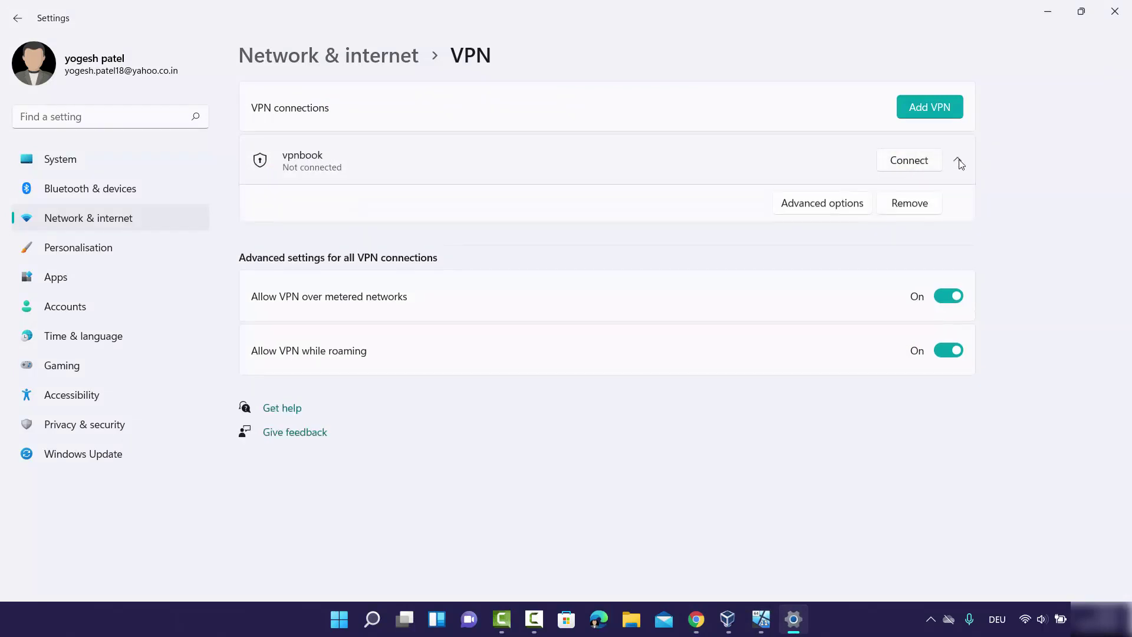
left_click(917, 207)
left_click(524, 346)
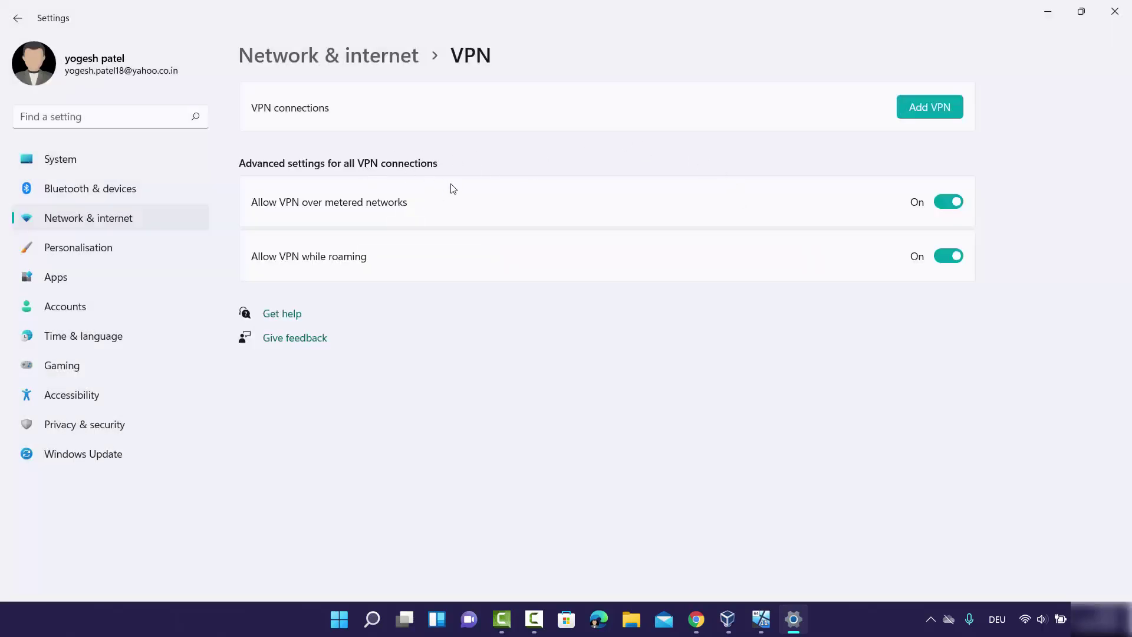
left_click(920, 109)
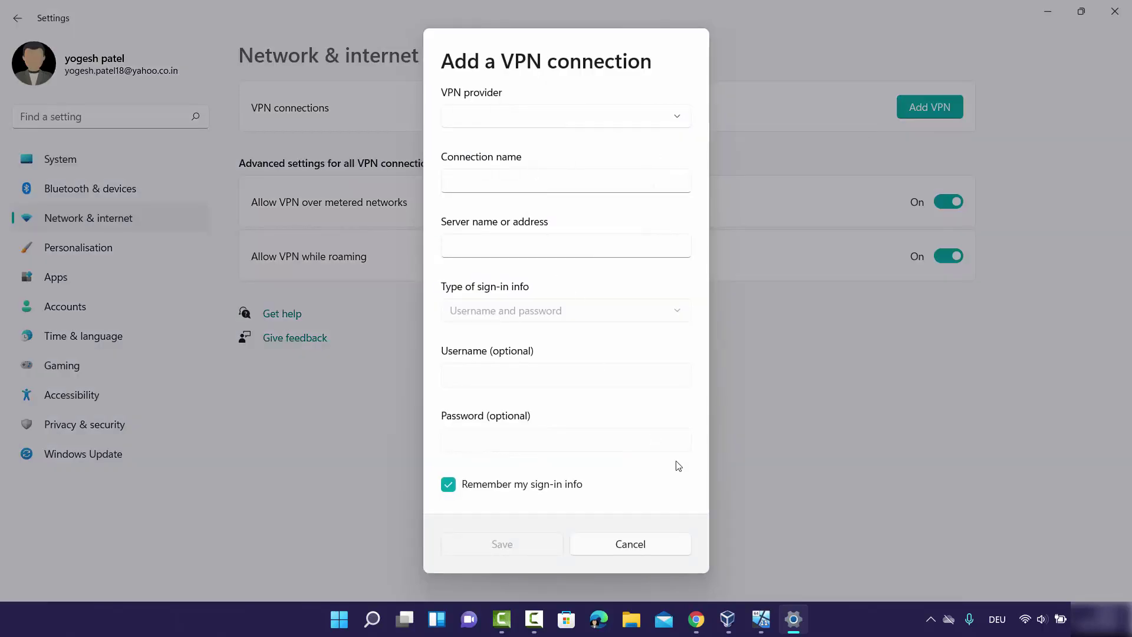
left_click(647, 548)
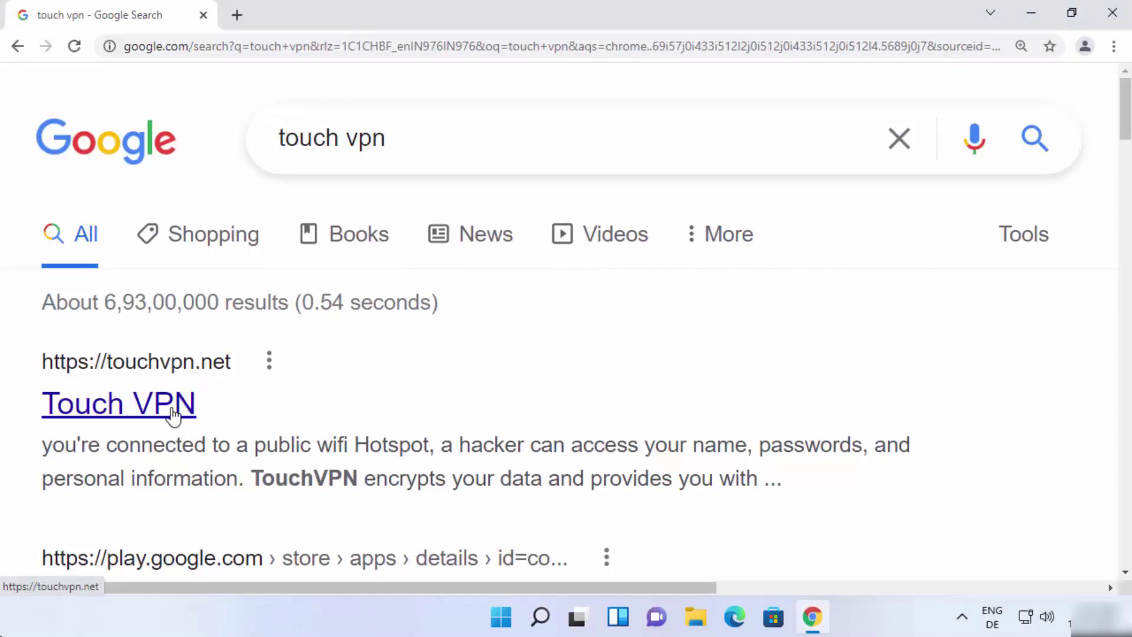
Open the Touch VPN website from the Google results and download the Windows MSI installer from its platform page
left_click(125, 416)
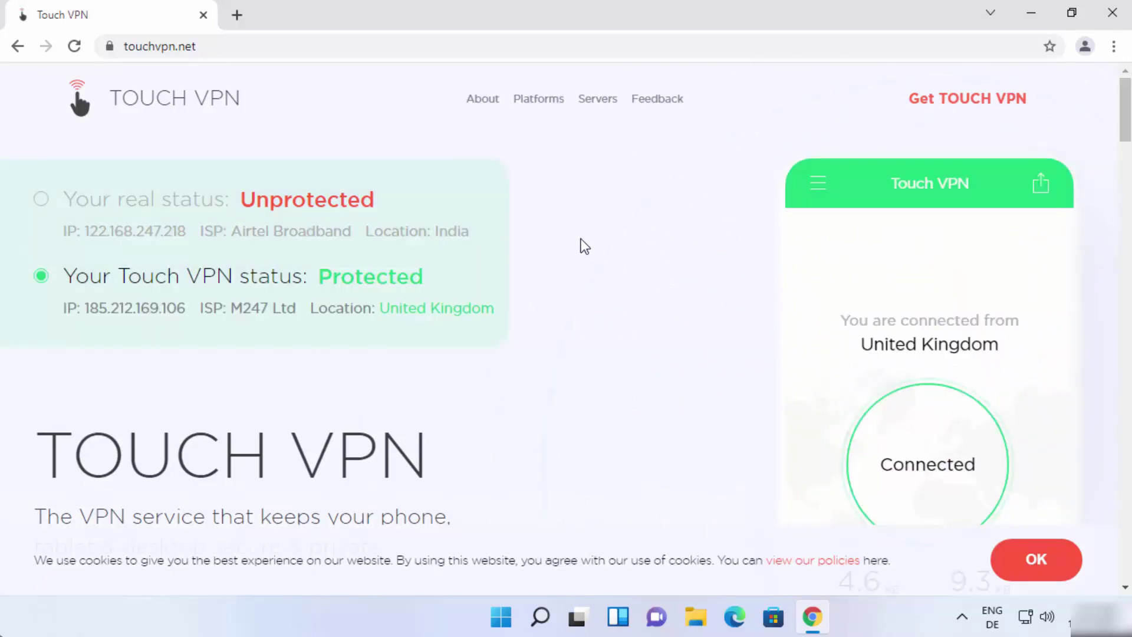
scroll(596, 258, "down", 2)
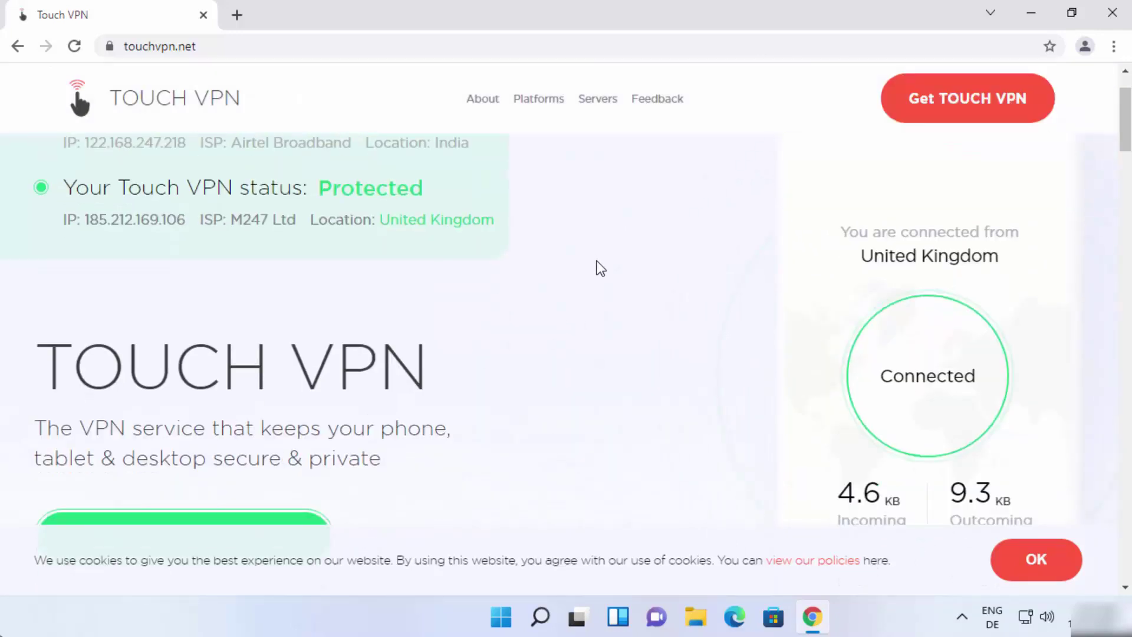
scroll(597, 260, "down", 3)
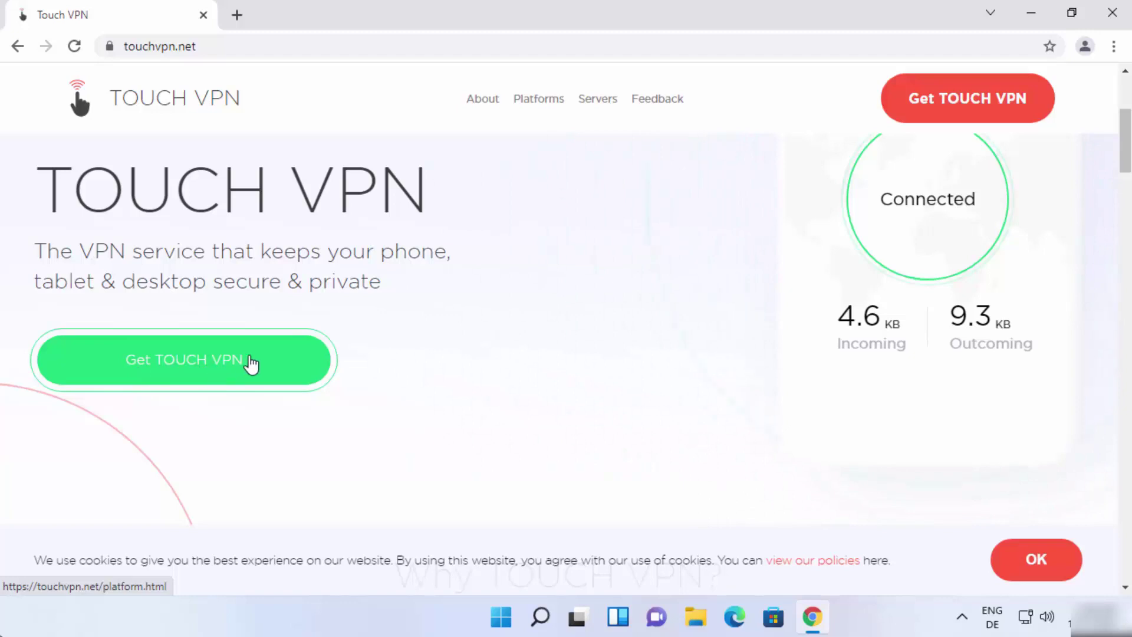
left_click(225, 362)
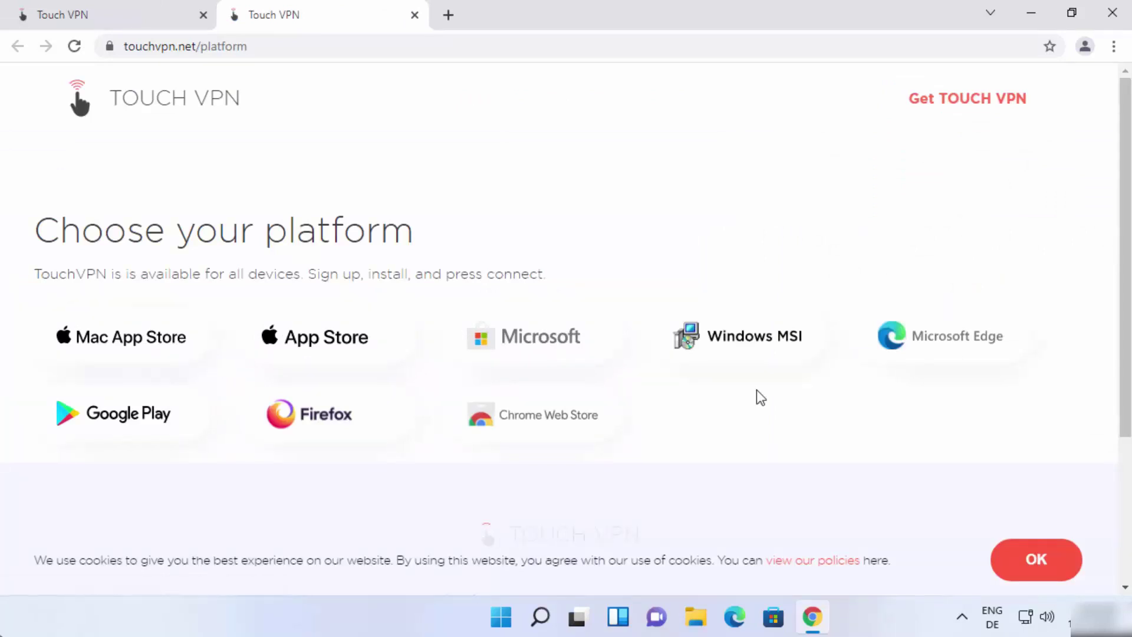
left_click(753, 341)
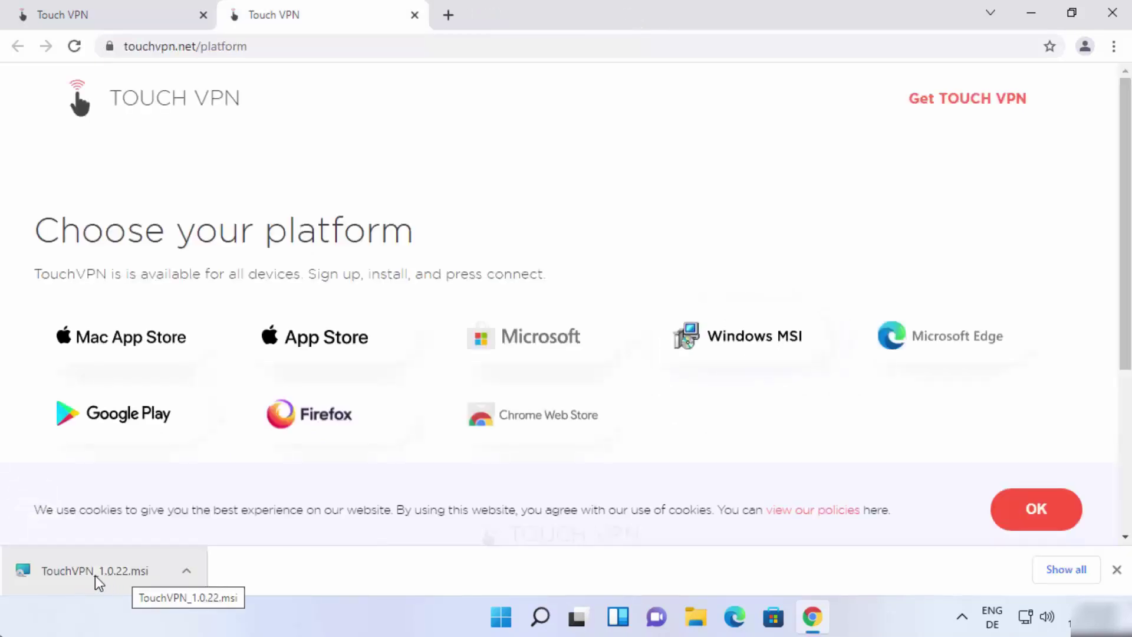
Run the downloaded TouchVPN_1.0.22.msi installer with permission to make changes, and move the TouchVpn window to the middle of the desktop
left_click(102, 580)
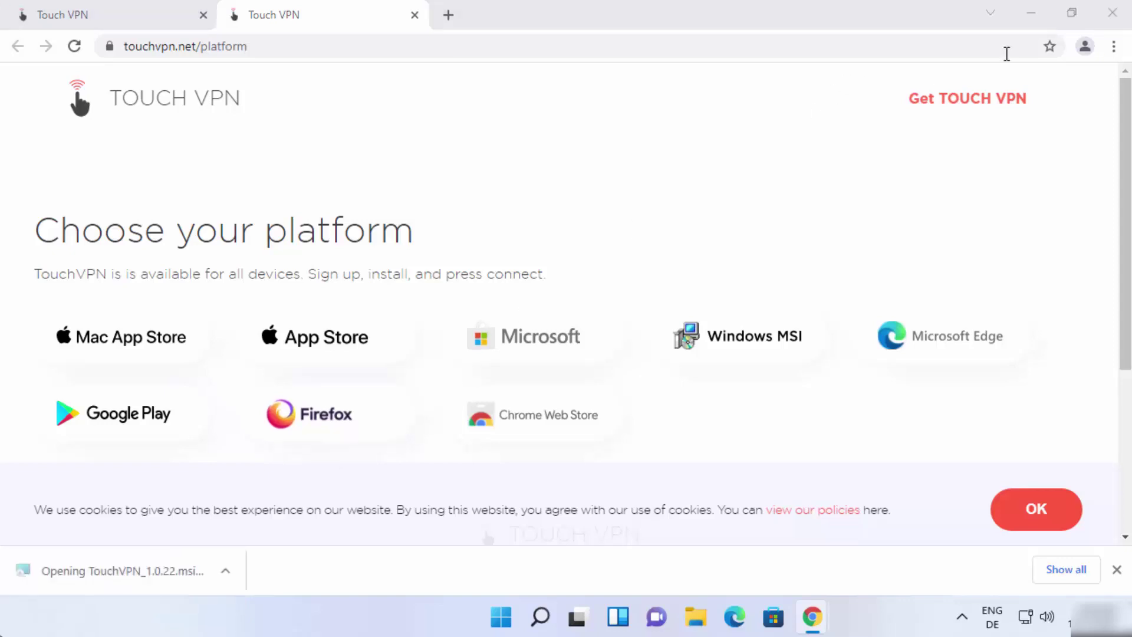
left_click(1032, 15)
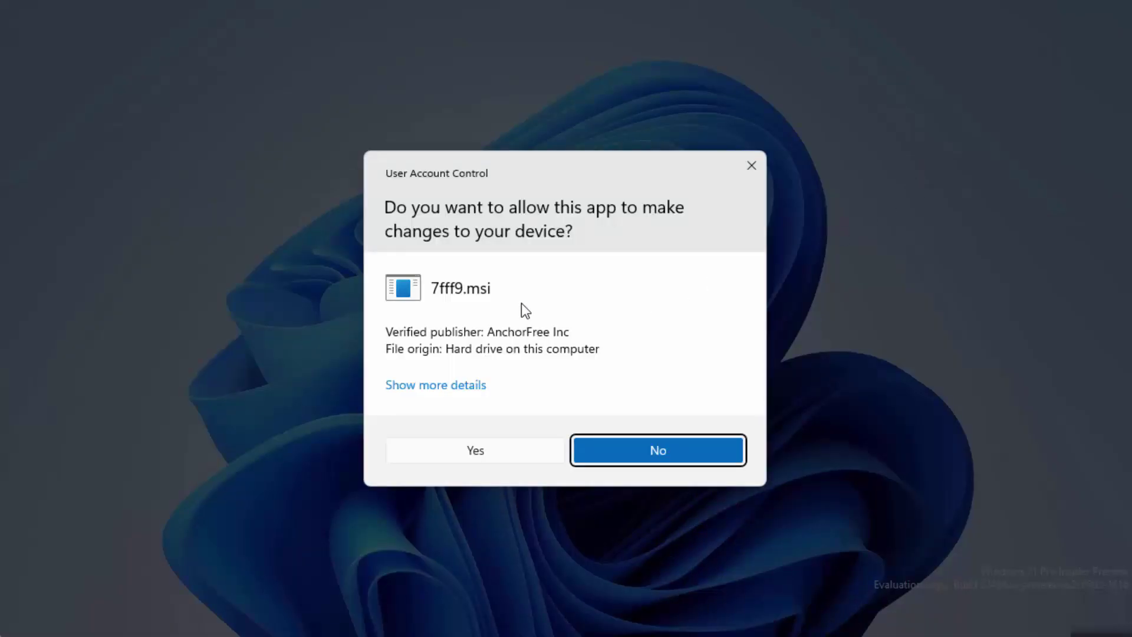
left_click(463, 452)
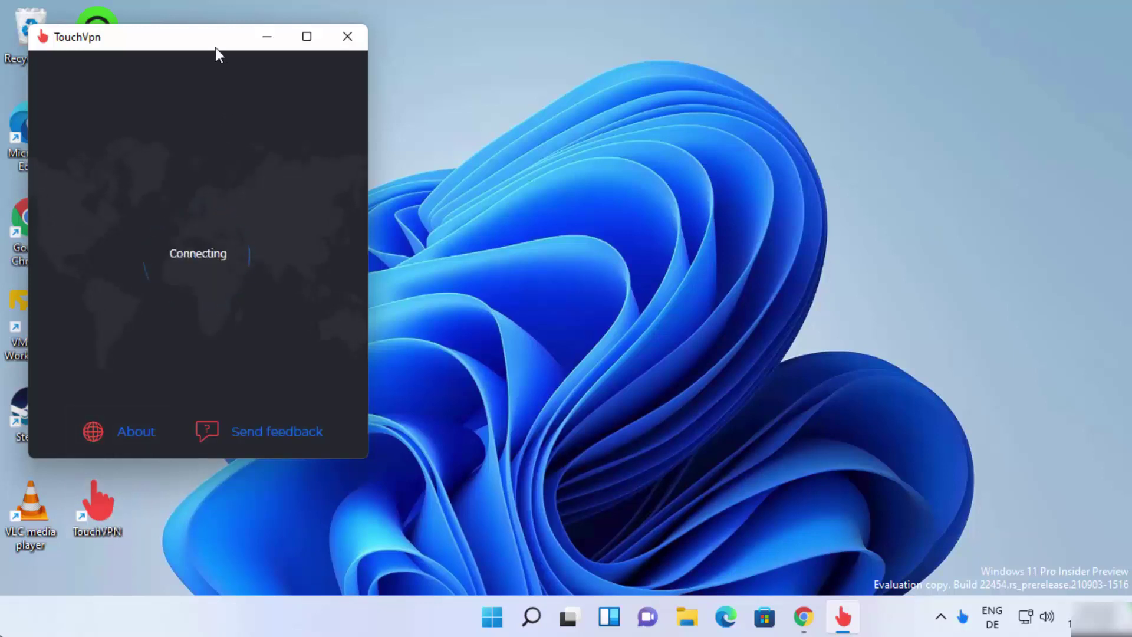
left_click_drag(218, 37, 657, 104)
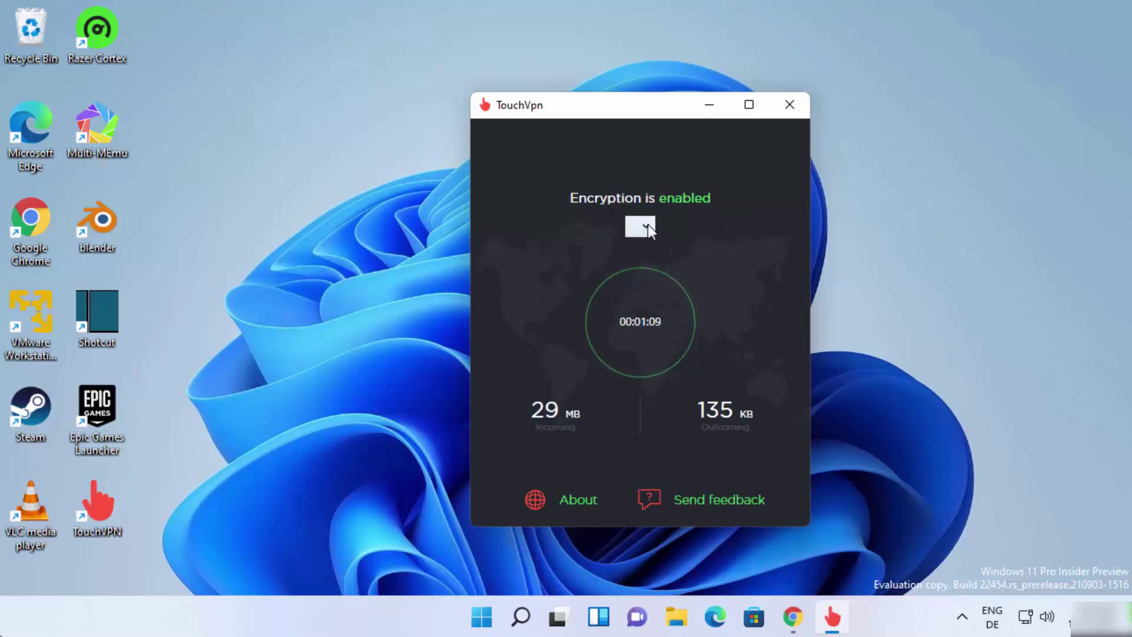
Choose Australia as the TouchVpn server location
left_click(649, 225)
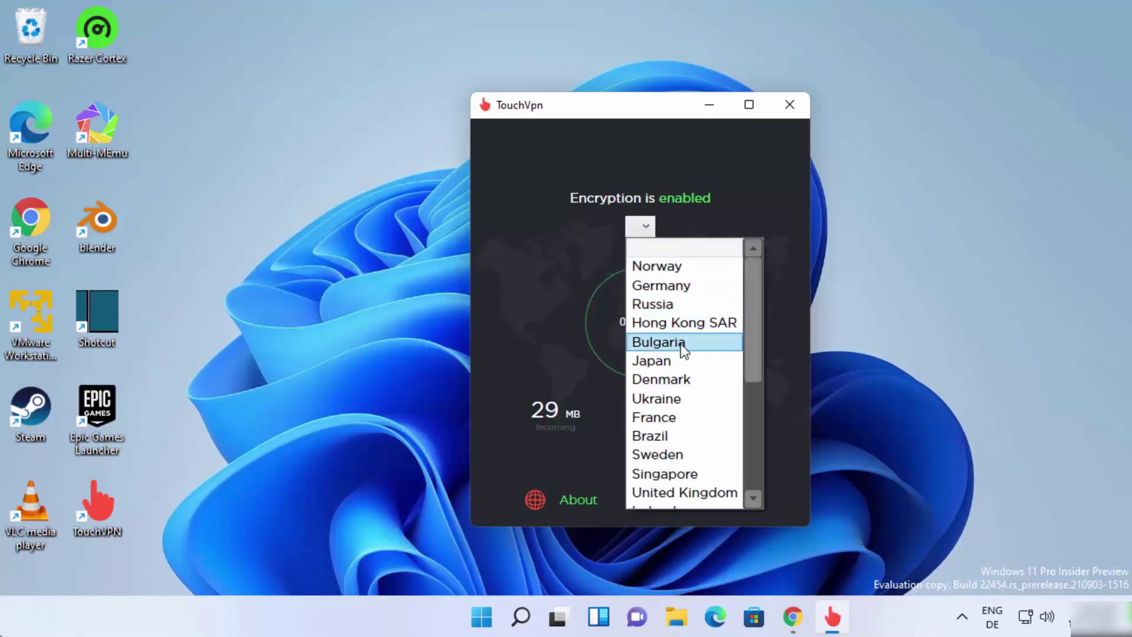
scroll(683, 348, "down", 4)
scroll(702, 448, "up", 4)
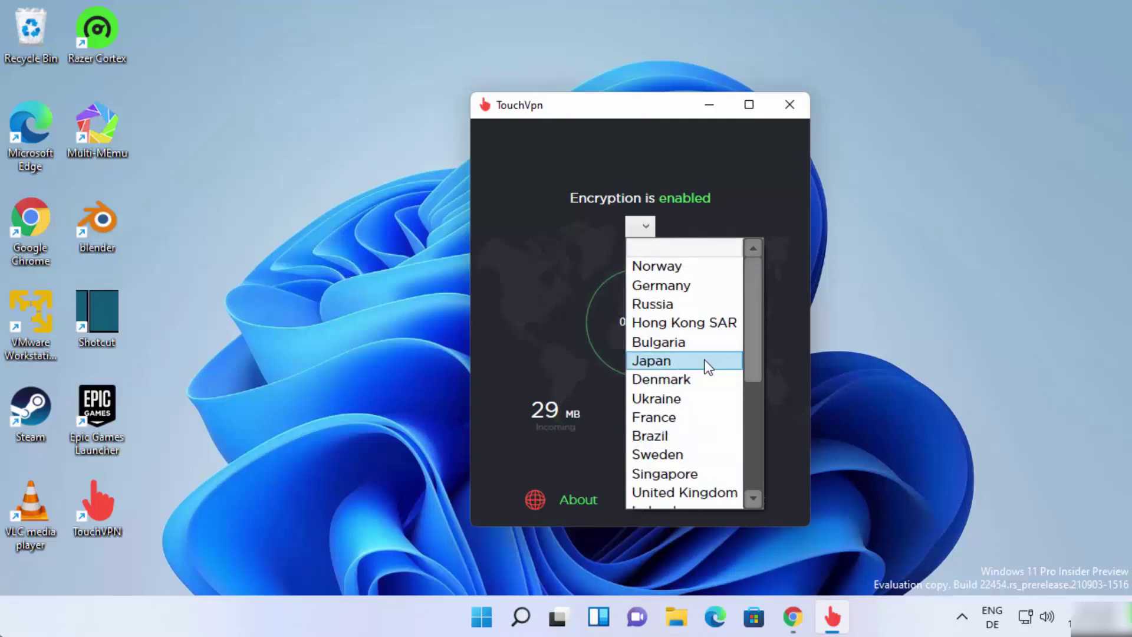
scroll(701, 374, "down", 3)
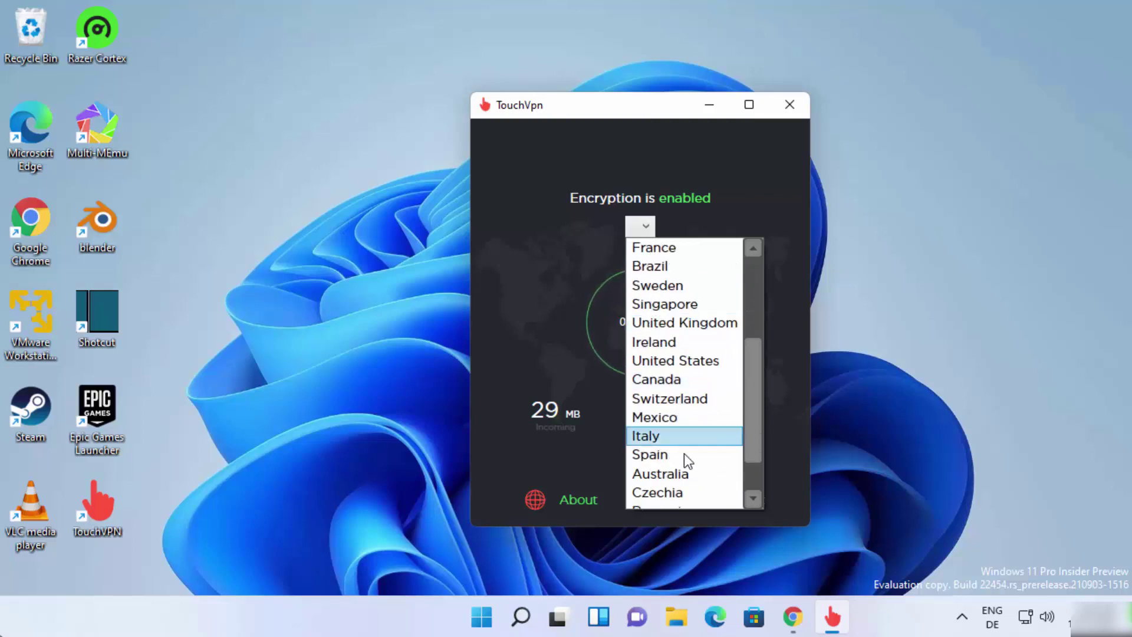
left_click(677, 473)
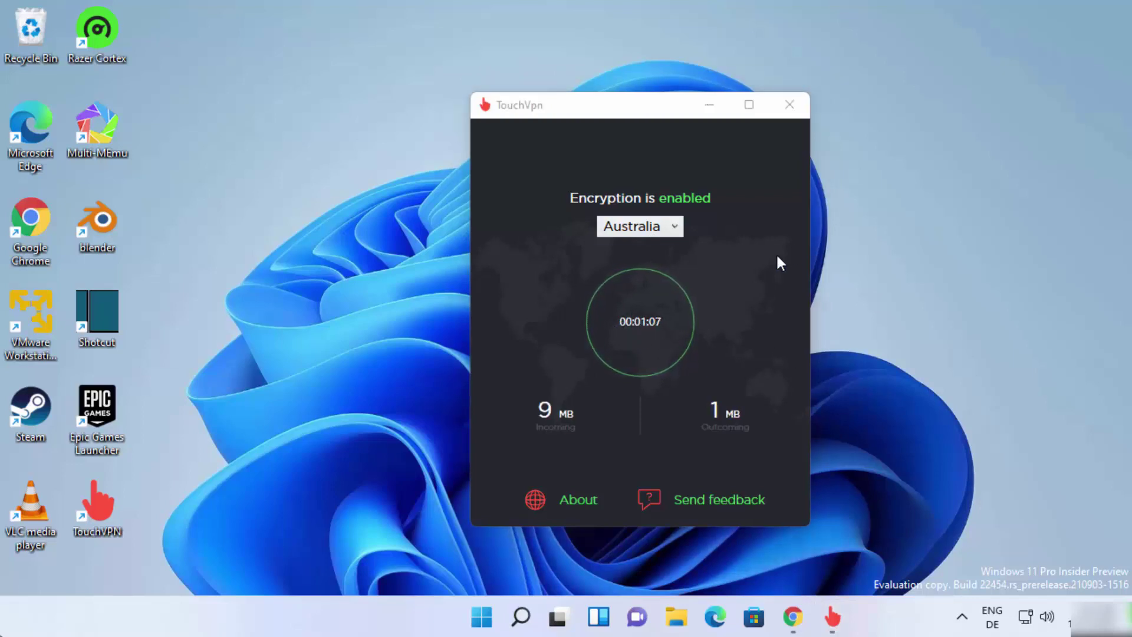
Switch to Chrome, decline the site's notification offer and check the country on the What Is My IP Address page
left_click(793, 617)
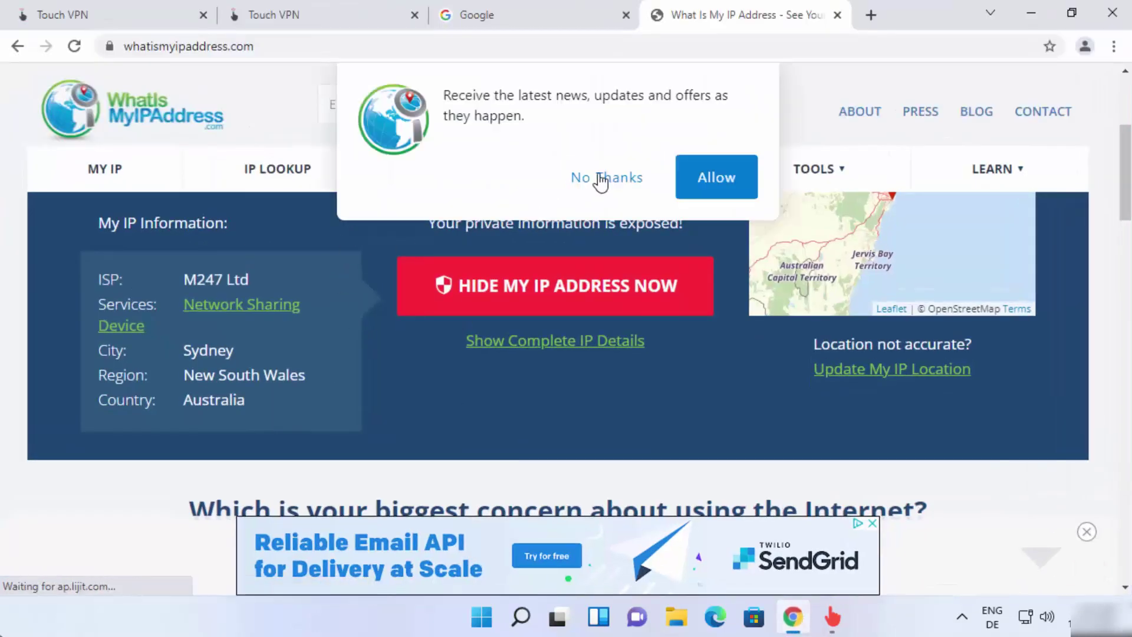
left_click(601, 178)
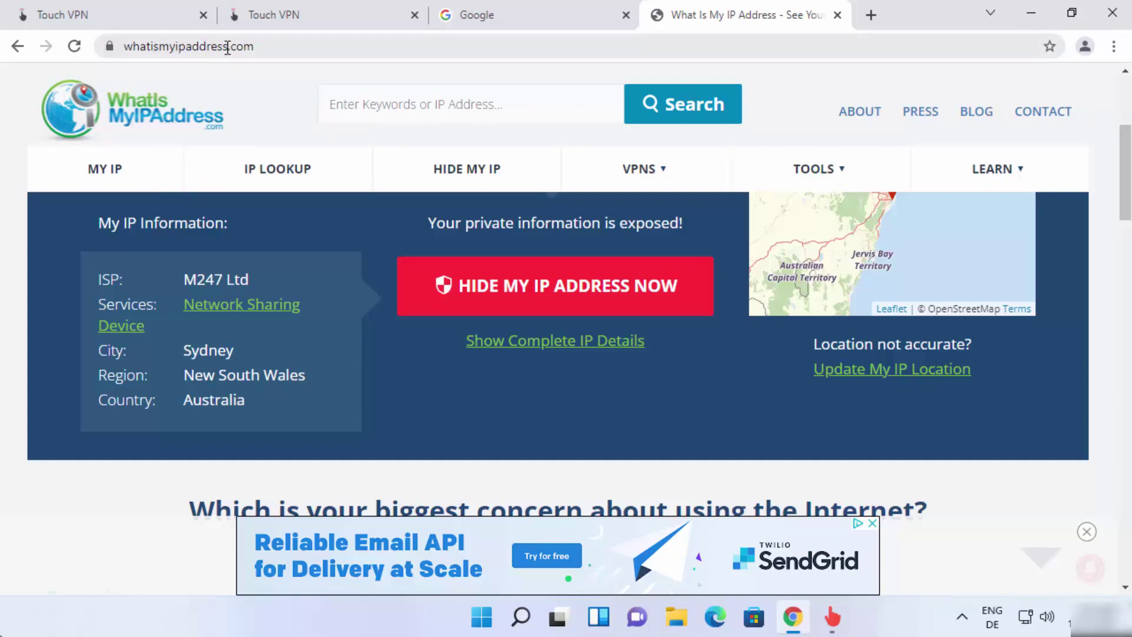
left_click_drag(185, 401, 239, 401)
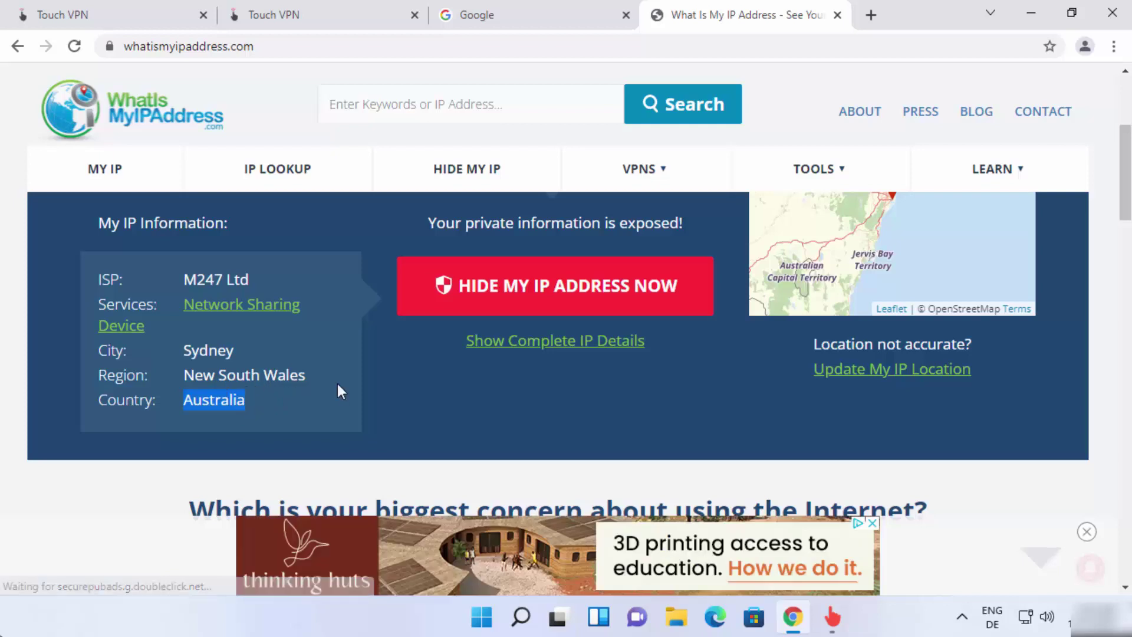
Return to TouchVpn and change the server location to United Kingdom
left_click(1031, 13)
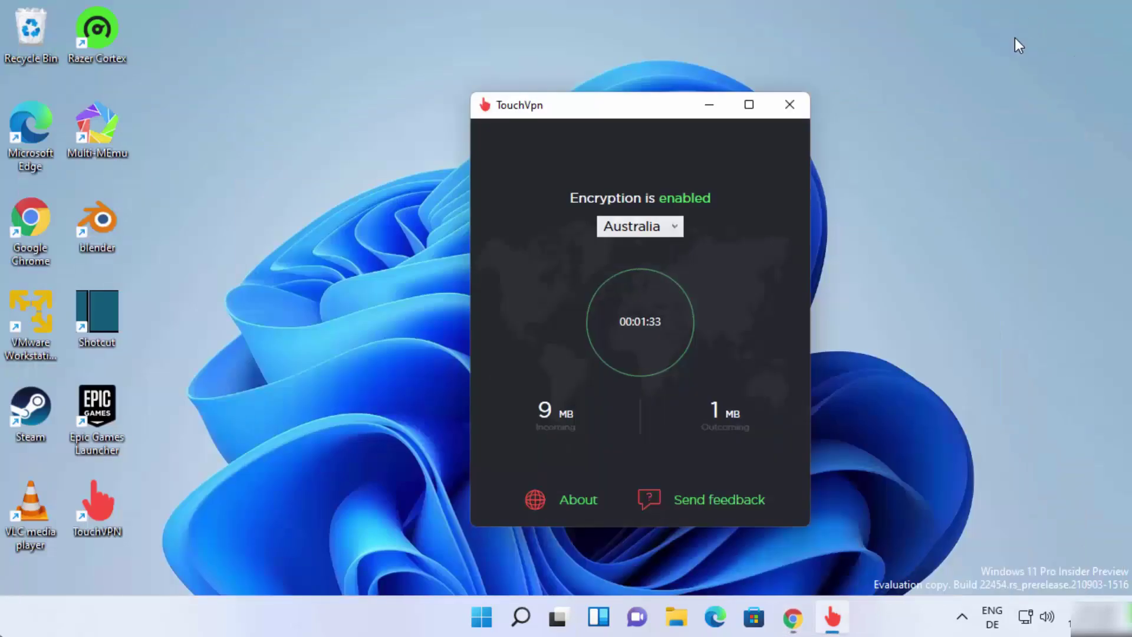
left_click(677, 227)
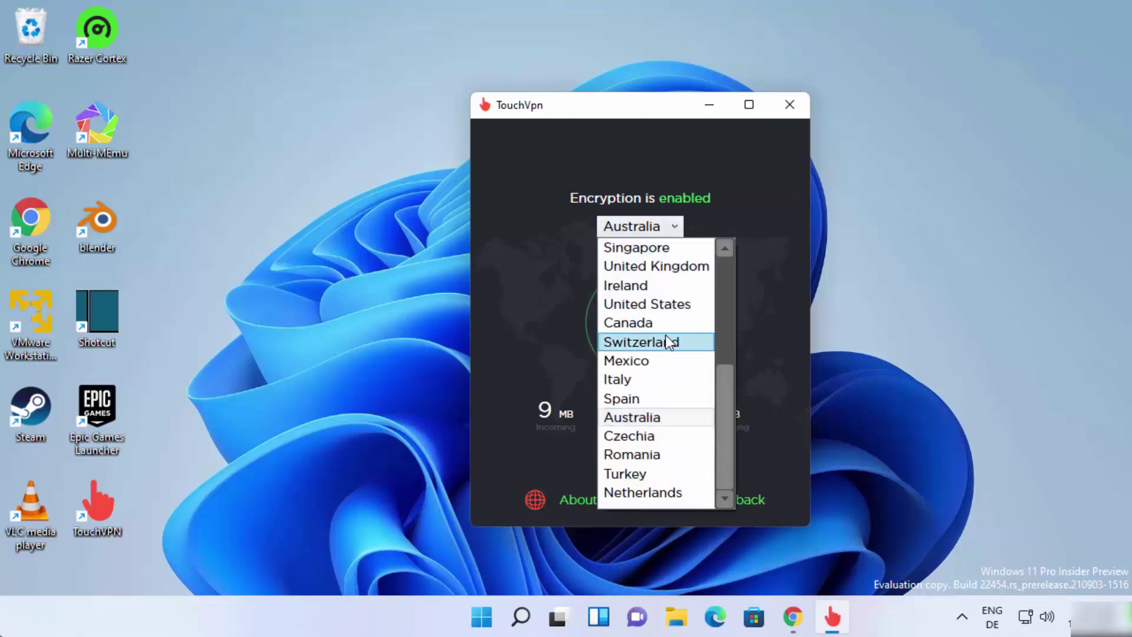
left_click(665, 269)
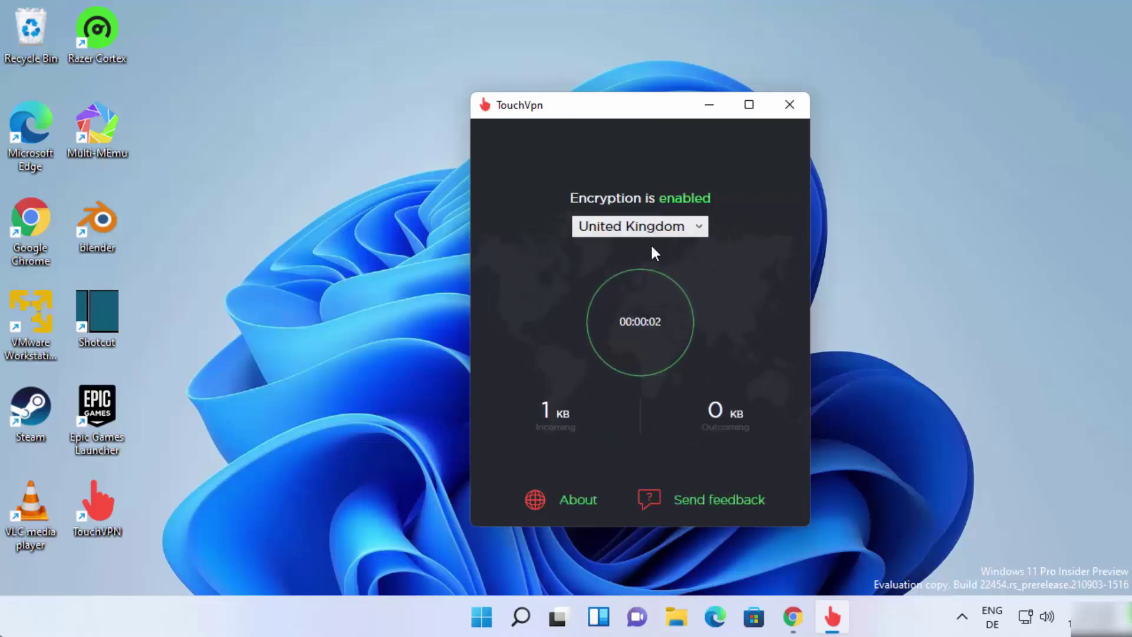
Reload the What Is My IP Address page in Chrome, check the country and return to the desktop
left_click(792, 616)
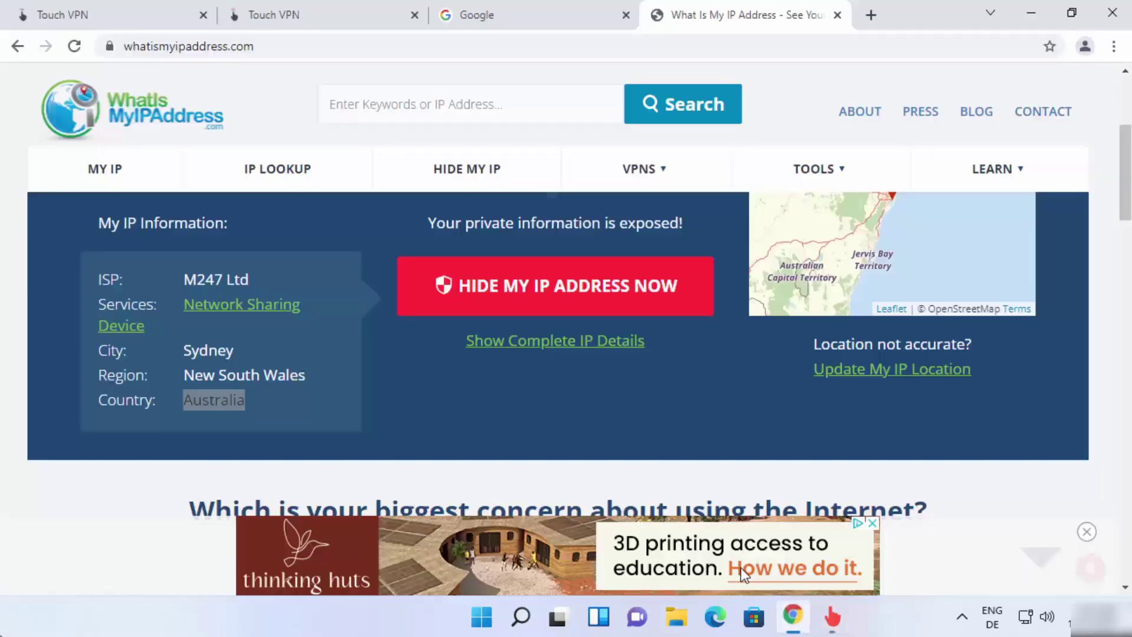
left_click(75, 46)
left_click_drag(184, 396, 295, 396)
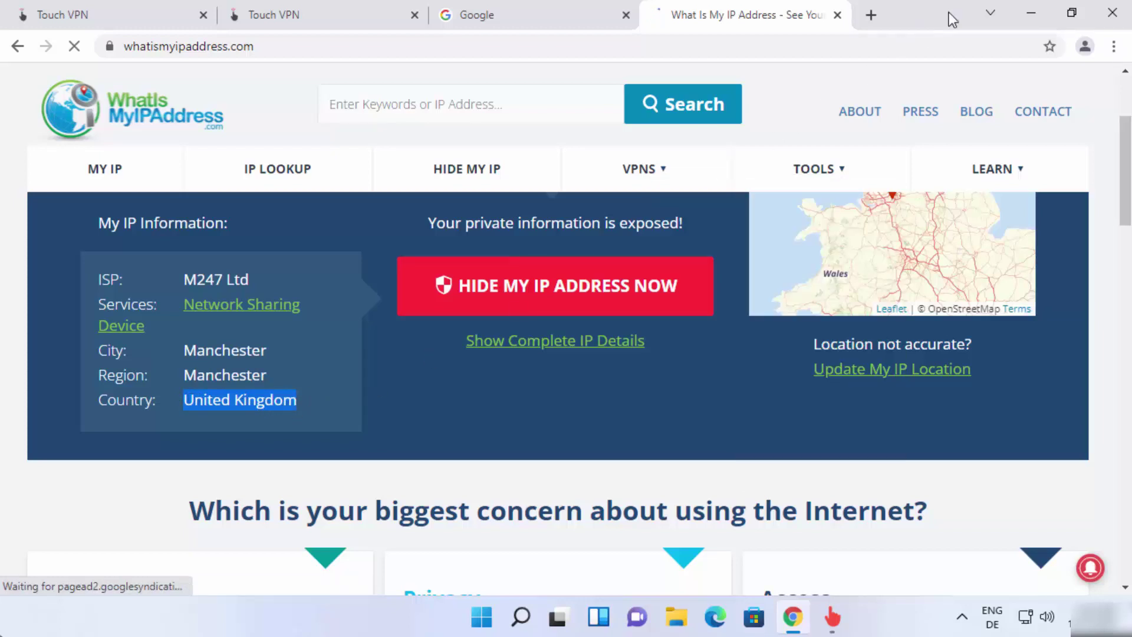
left_click(1033, 13)
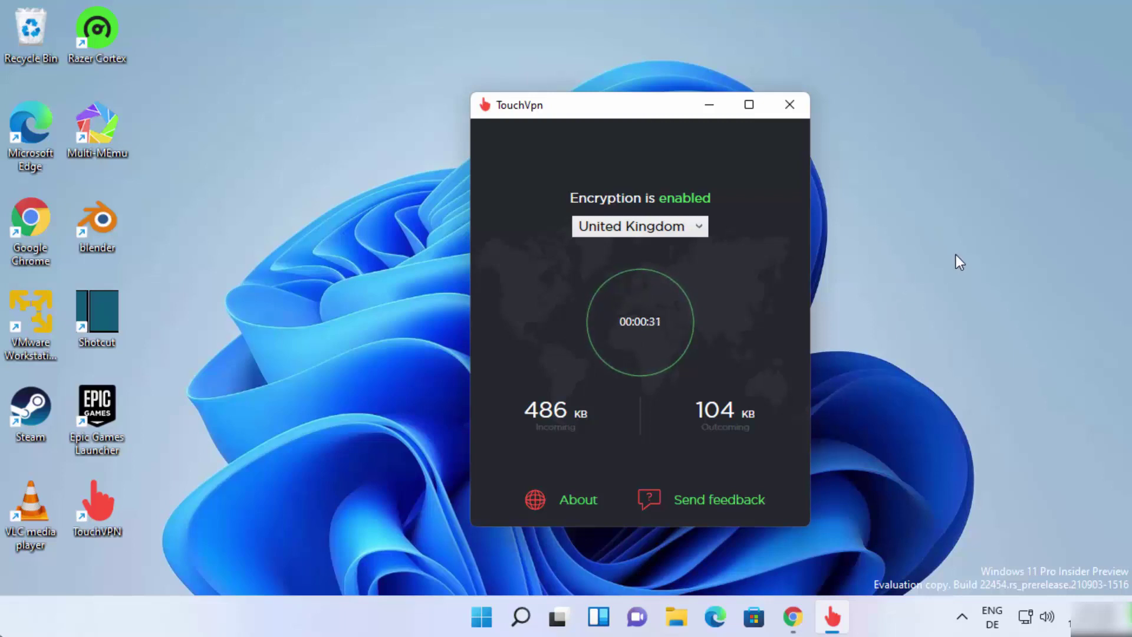
left_click(913, 261)
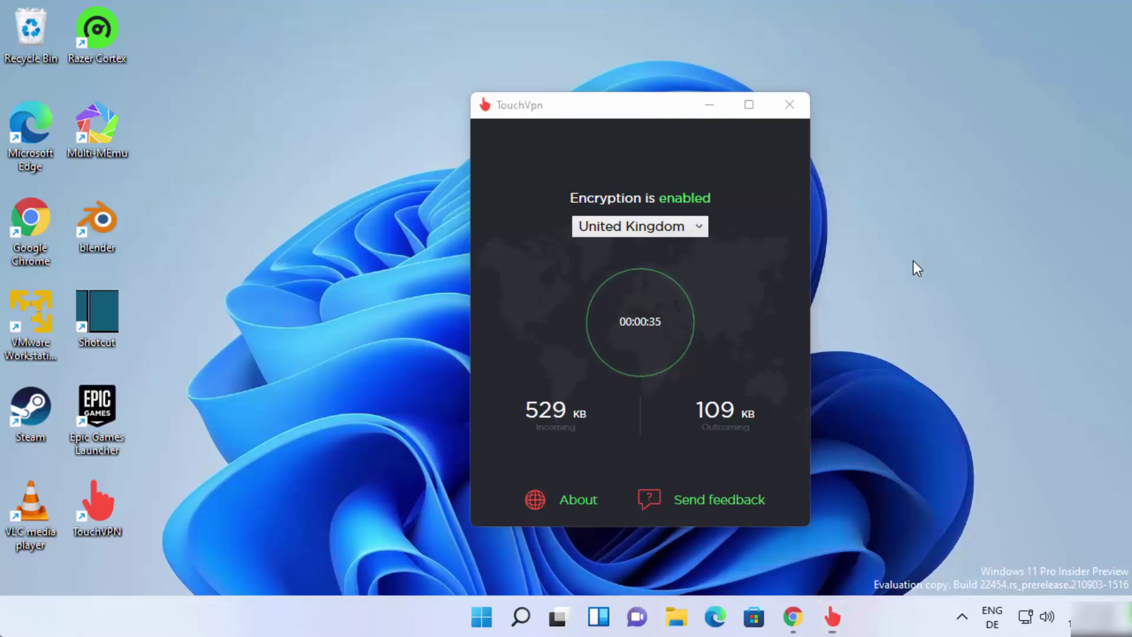